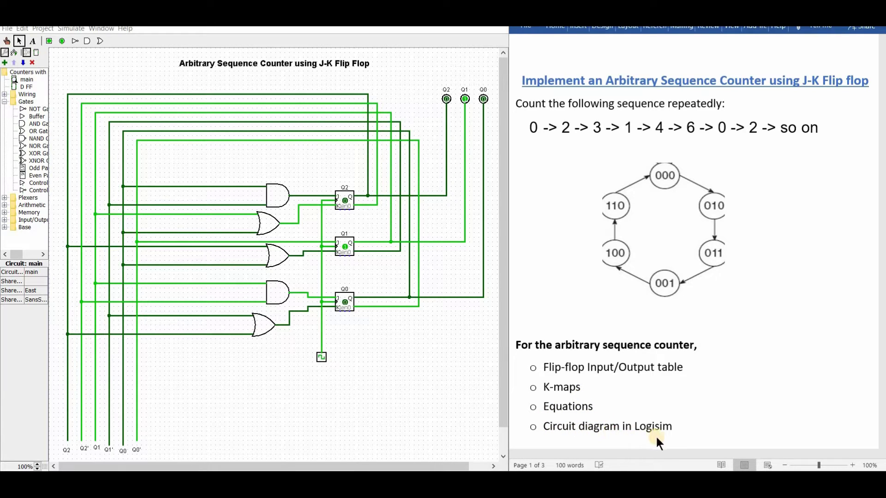
Review the document's counting sequence, J-K excitation and input/output tables, K-maps and flip-flop input equations
{"action": "scroll", "coordinate": [724, 291], "scroll_direction": "down", "scroll_amount": 10}
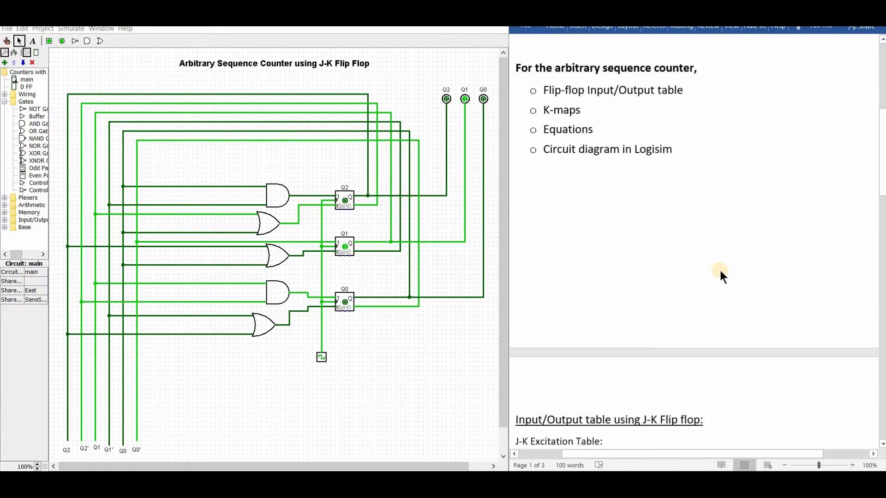
{"action": "scroll", "coordinate": [719, 266], "scroll_direction": "down", "scroll_amount": 5}
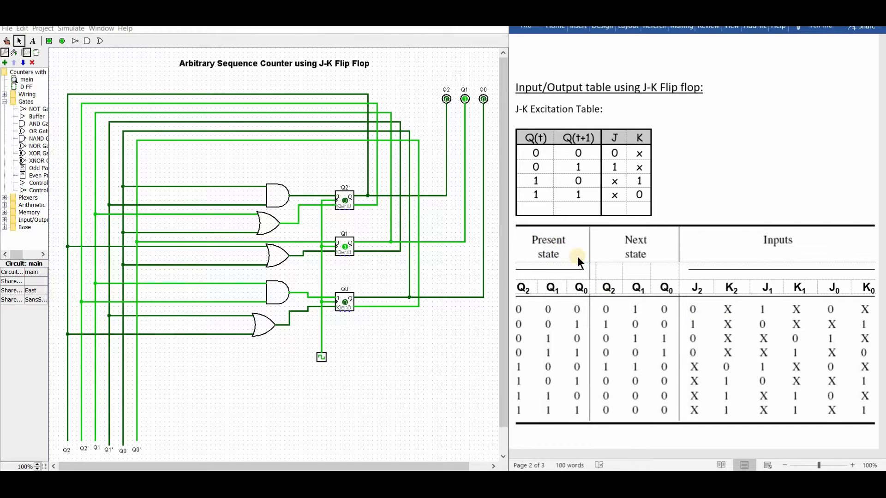
{"action": "scroll", "coordinate": [651, 247], "scroll_direction": "up", "scroll_amount": 20}
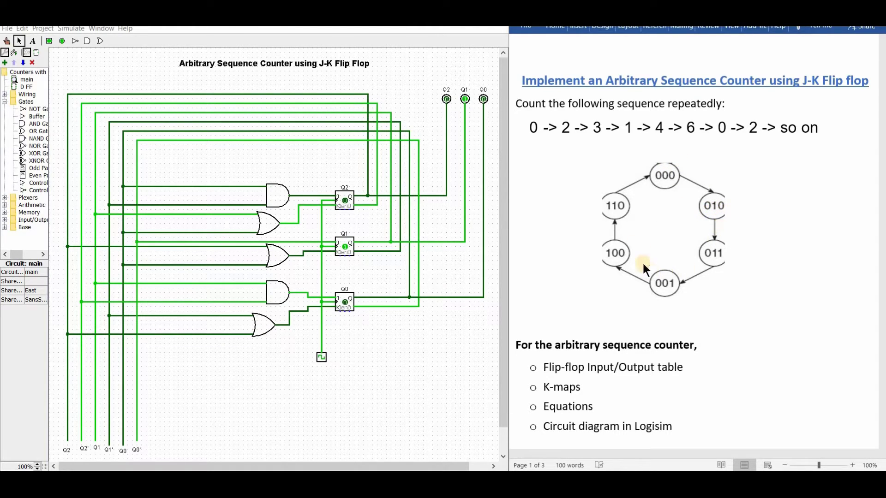
{"action": "scroll", "coordinate": [693, 178], "scroll_direction": "down", "scroll_amount": 15}
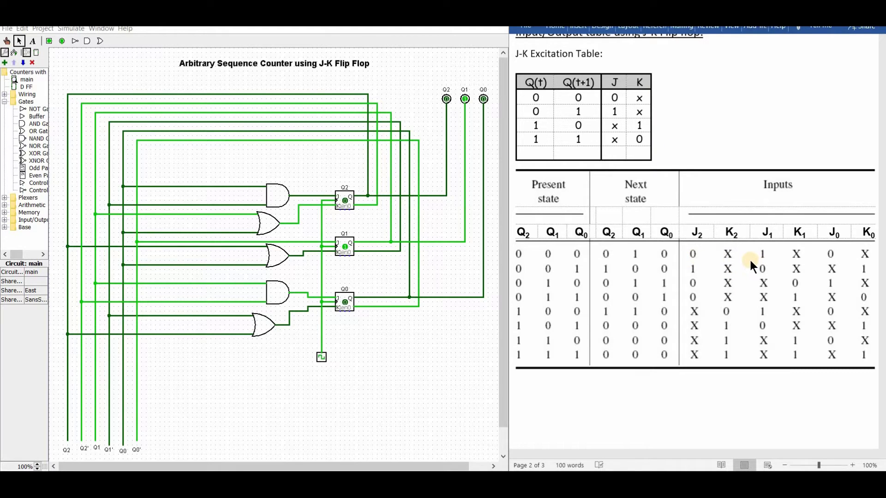
{"action": "scroll", "coordinate": [748, 258], "scroll_direction": "down", "scroll_amount": 3}
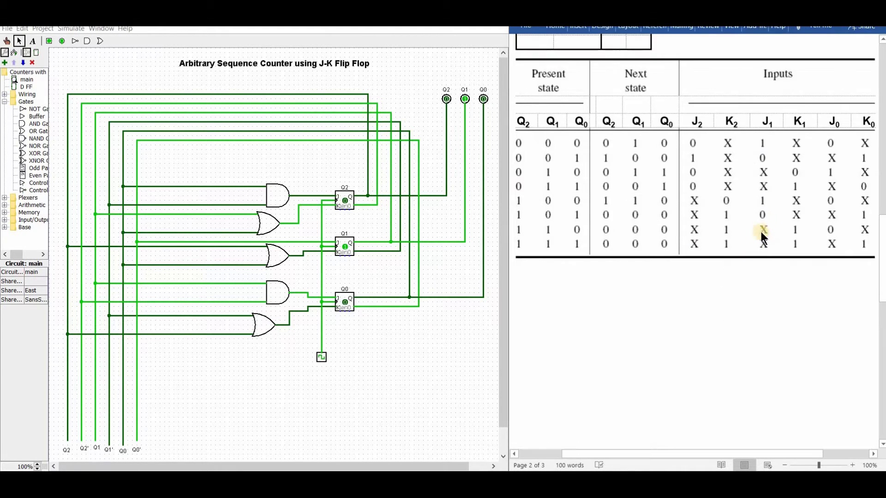
{"action": "scroll", "coordinate": [745, 196], "scroll_direction": "down", "scroll_amount": 10}
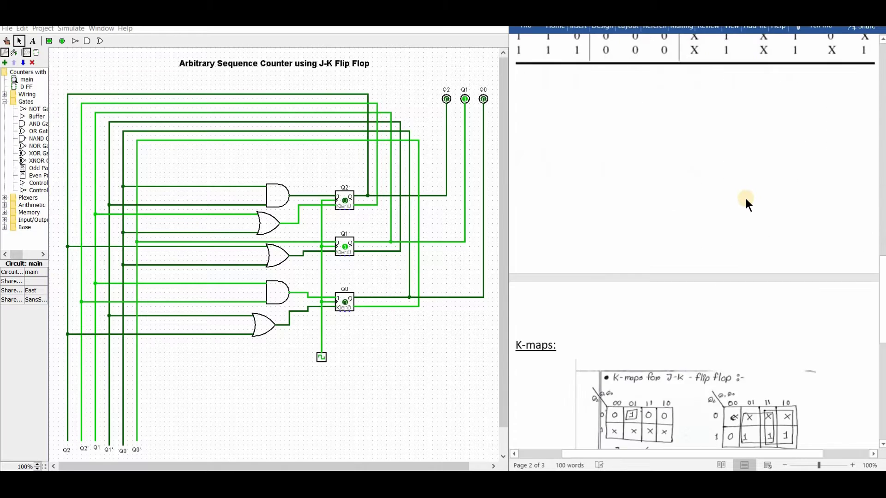
{"action": "scroll", "coordinate": [676, 212], "scroll_direction": "down", "scroll_amount": 2}
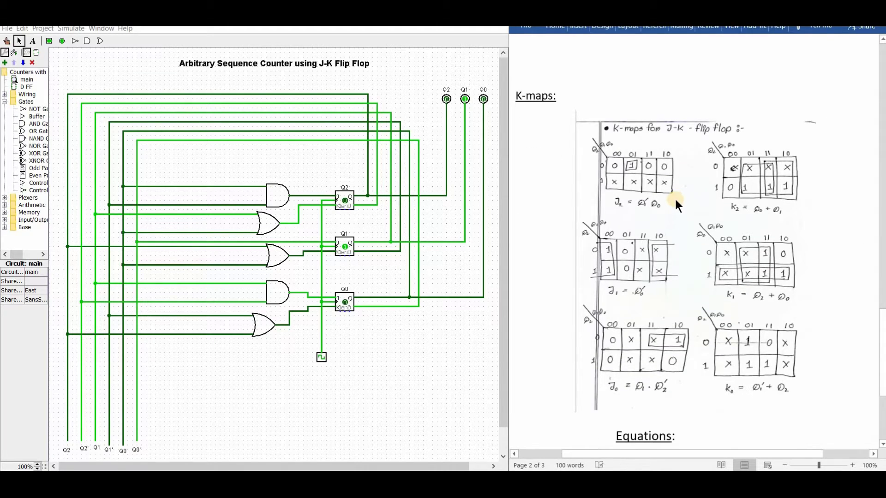
{"action": "scroll", "coordinate": [676, 204], "scroll_direction": "down", "scroll_amount": 1}
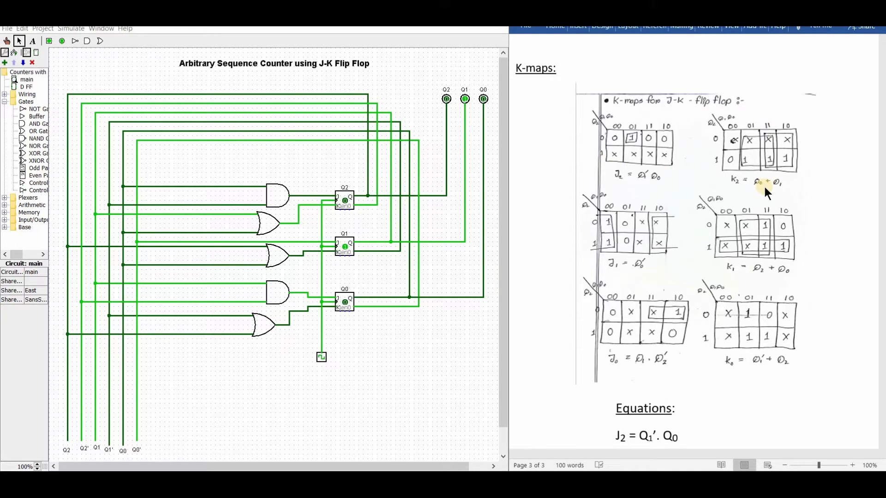
{"action": "scroll", "coordinate": [764, 190], "scroll_direction": "down", "scroll_amount": 5}
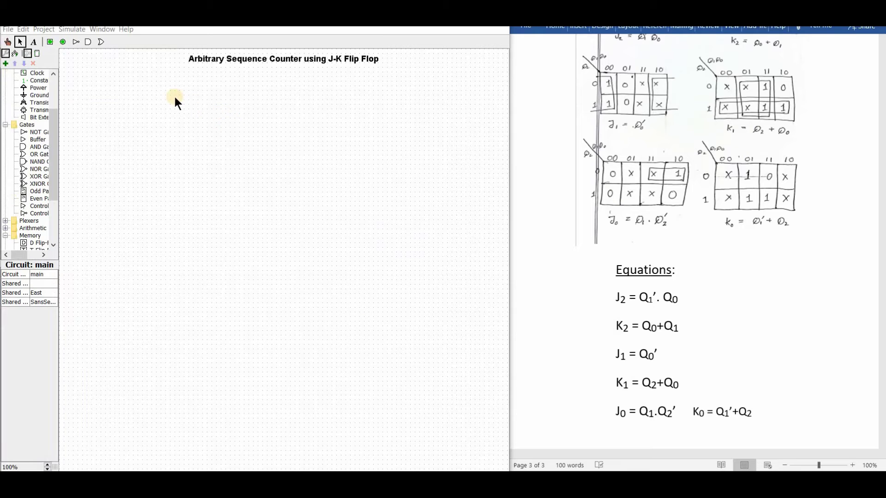
Place a J-K flip-flop in the upper middle of the canvas and label it Q2, keeping the rising-edge trigger
{"action": "scroll", "coordinate": [23, 149], "scroll_direction": "down", "scroll_amount": 4}
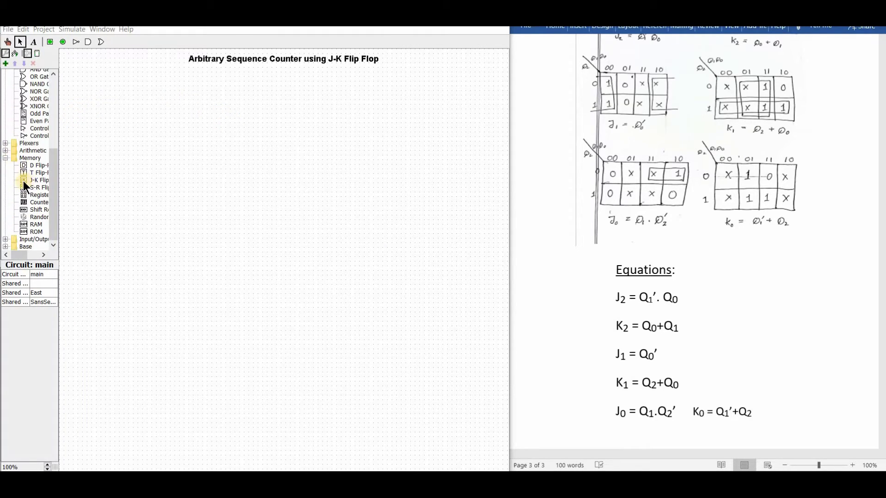
{"action": "left_click", "coordinate": [25, 182]}
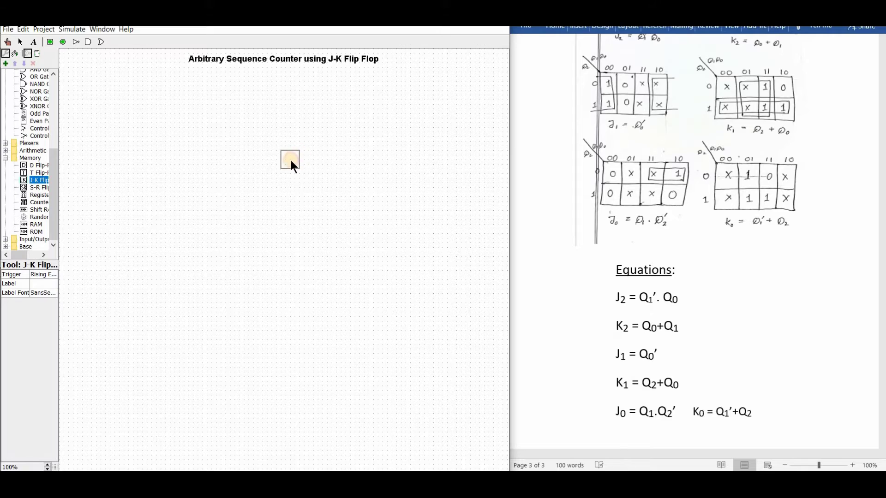
{"action": "left_click", "coordinate": [294, 167]}
{"action": "left_click", "coordinate": [35, 275]}
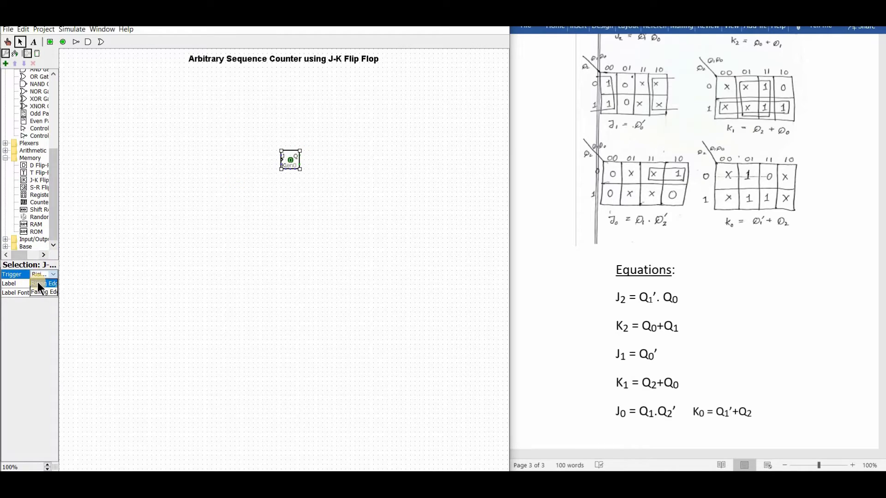
{"action": "left_click", "coordinate": [37, 283]}
{"action": "left_click", "coordinate": [39, 284]}
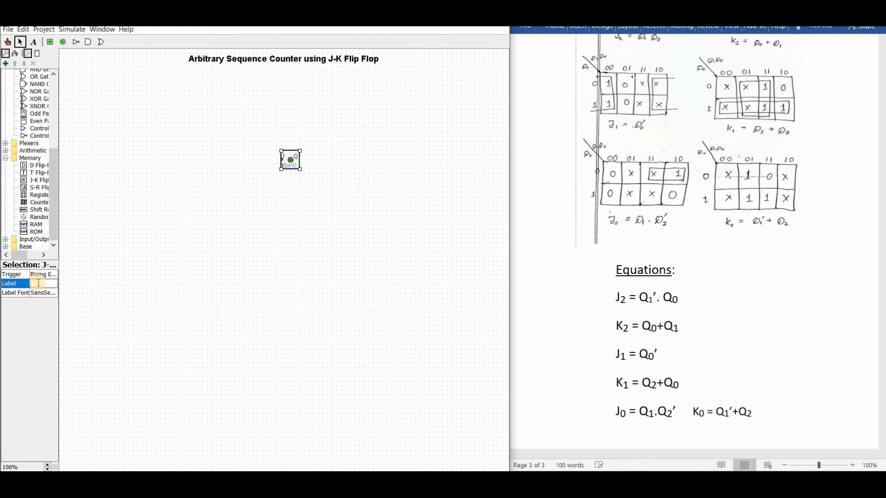
{"action": "type", "text": "Q2"}
{"action": "key", "text": "Return"}
Place a second J-K flip-flop directly below Q2 and label it Q1
{"action": "left_click", "coordinate": [22, 182]}
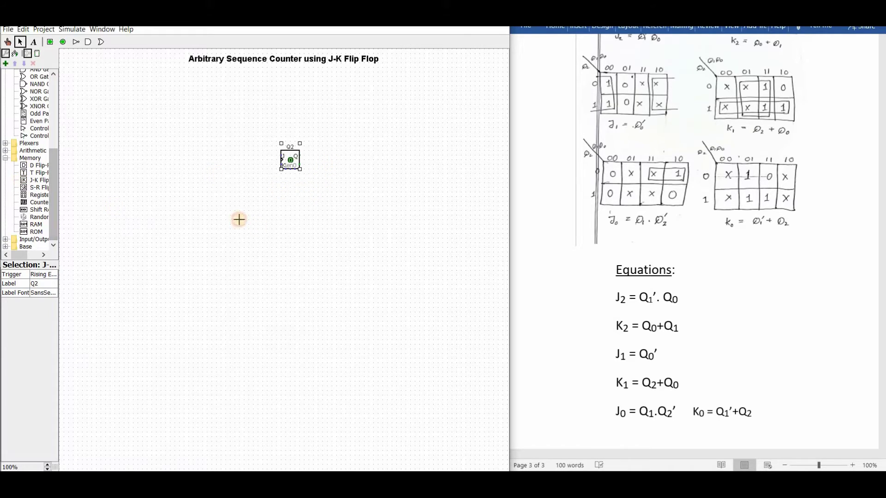
{"action": "left_click", "coordinate": [291, 215]}
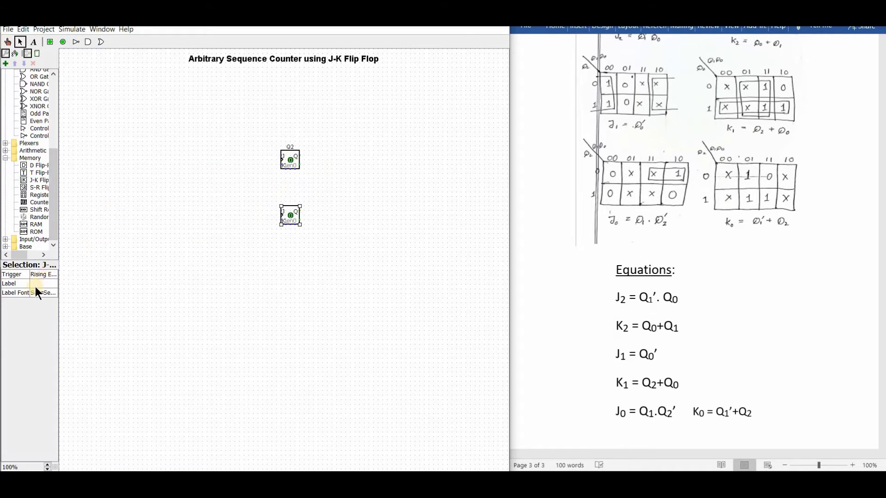
{"action": "left_click", "coordinate": [36, 285]}
{"action": "type", "text": "Q1"}
{"action": "key", "text": "Return"}
Place a third J-K flip-flop directly below Q1 and label it Q0
{"action": "left_click", "coordinate": [26, 180]}
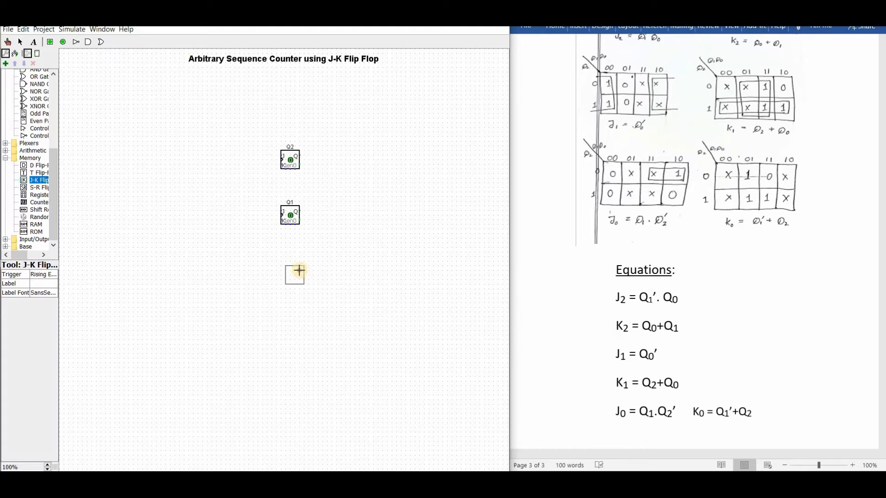
{"action": "left_click", "coordinate": [300, 270]}
{"action": "left_click", "coordinate": [46, 283]}
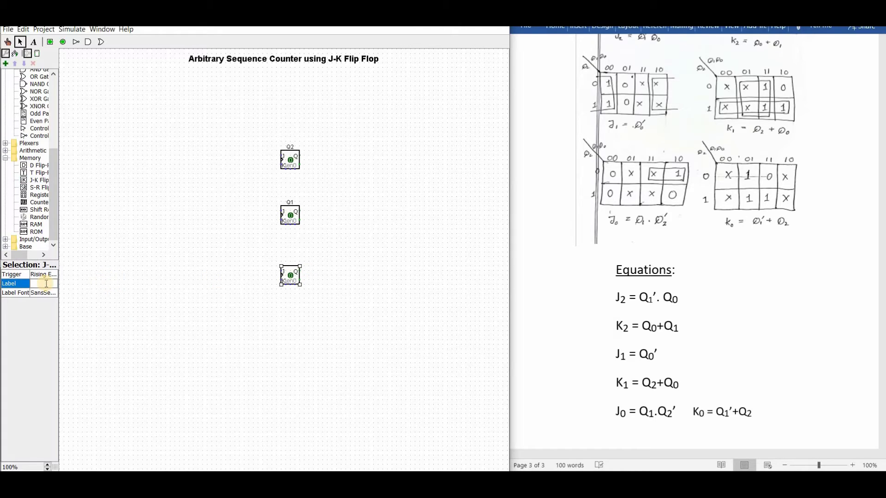
{"action": "type", "text": "Q0"}
{"action": "key", "text": "Return"}
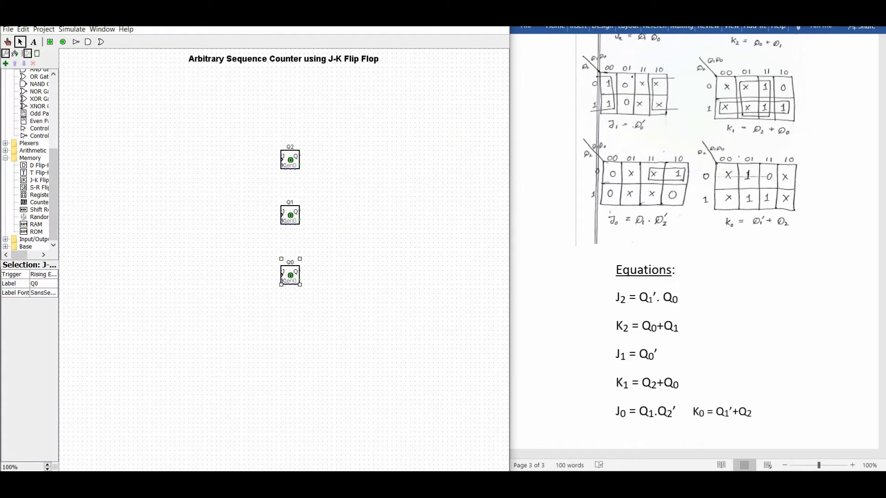
Route the Q and Q' outputs of flip-flop Q2 over the circuit into two long vertical feedback lines at the far left
{"action": "left_click_drag", "start_coordinate": [299, 157], "coordinate": [385, 128]}
{"action": "left_click_drag", "start_coordinate": [362, 97], "coordinate": [65, 86]}
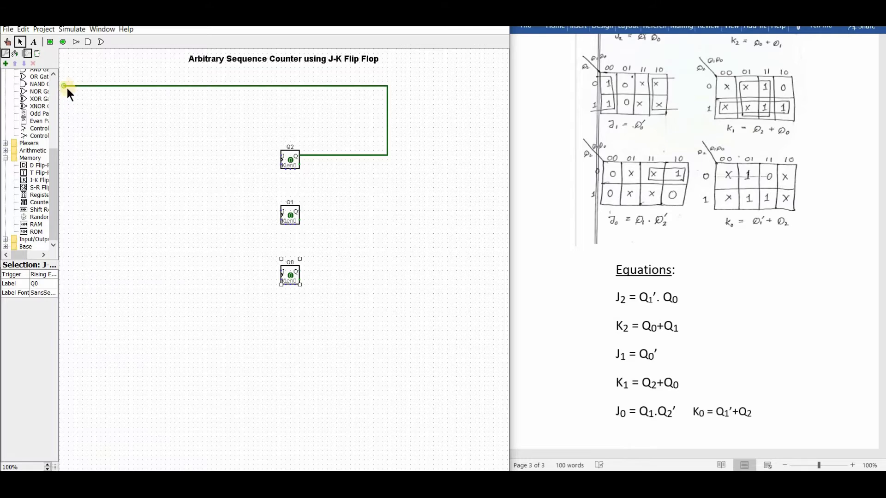
{"action": "mouse_move", "coordinate": [55, 238]}
{"action": "left_mouse_down"}
{"action": "mouse_move", "coordinate": [75, 394]}
{"action": "mouse_move", "coordinate": [65, 457]}
{"action": "left_mouse_up"}
{"action": "mouse_move", "coordinate": [71, 425]}
{"action": "left_mouse_down"}
{"action": "mouse_move", "coordinate": [71, 399]}
{"action": "mouse_move", "coordinate": [65, 420]}
{"action": "left_mouse_up"}
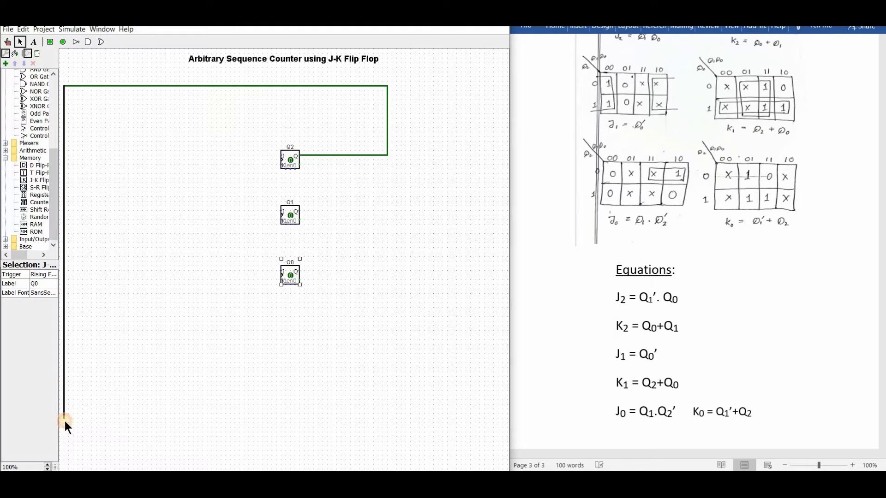
{"action": "mouse_move", "coordinate": [310, 166]}
{"action": "left_mouse_down"}
{"action": "mouse_move", "coordinate": [387, 157]}
{"action": "mouse_move", "coordinate": [367, 146]}
{"action": "mouse_move", "coordinate": [377, 97]}
{"action": "mouse_move", "coordinate": [230, 98]}
{"action": "mouse_move", "coordinate": [132, 125]}
{"action": "mouse_move", "coordinate": [86, 186]}
{"action": "mouse_move", "coordinate": [73, 253]}
{"action": "mouse_move", "coordinate": [74, 423]}
{"action": "left_mouse_up"}
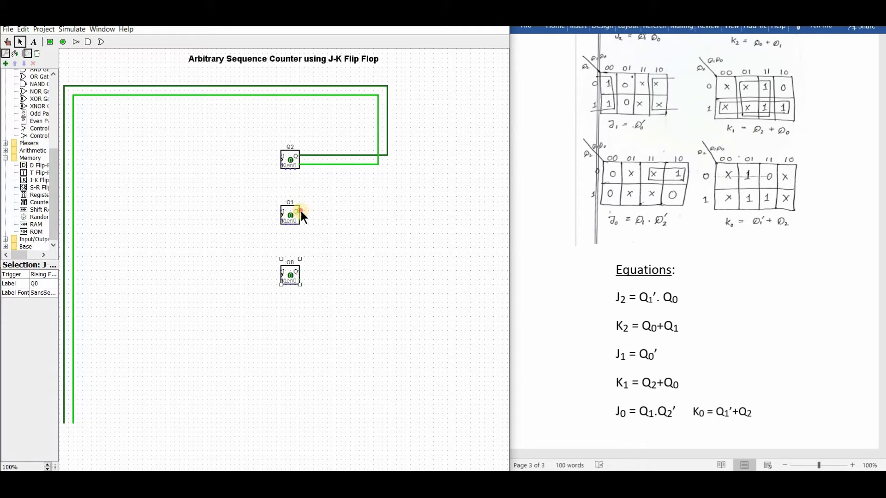
Route the Q and Q' outputs of flip-flop Q1 over the circuit into two vertical feedback lines beside the Q2 pair
{"action": "left_click_drag", "start_coordinate": [301, 211], "coordinate": [367, 150]}
{"action": "left_click_drag", "start_coordinate": [370, 109], "coordinate": [370, 108]}
{"action": "left_click_drag", "start_coordinate": [370, 109], "coordinate": [83, 424]}
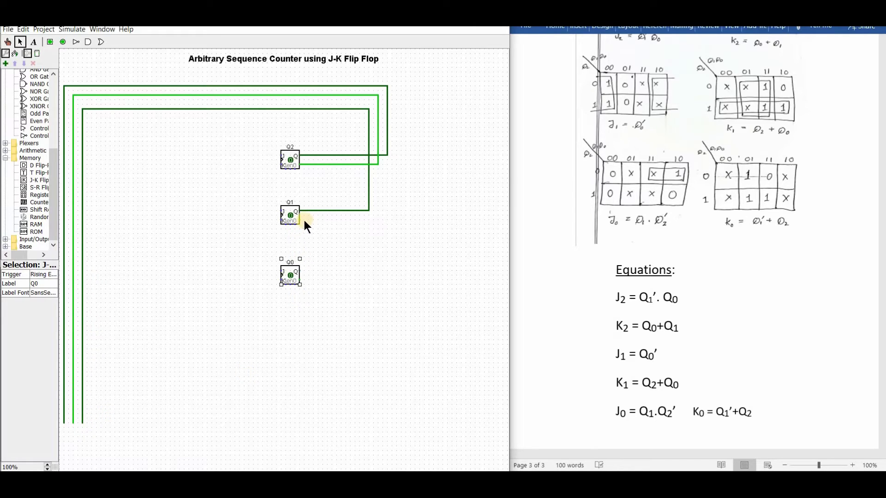
{"action": "left_click_drag", "start_coordinate": [333, 226], "coordinate": [92, 422]}
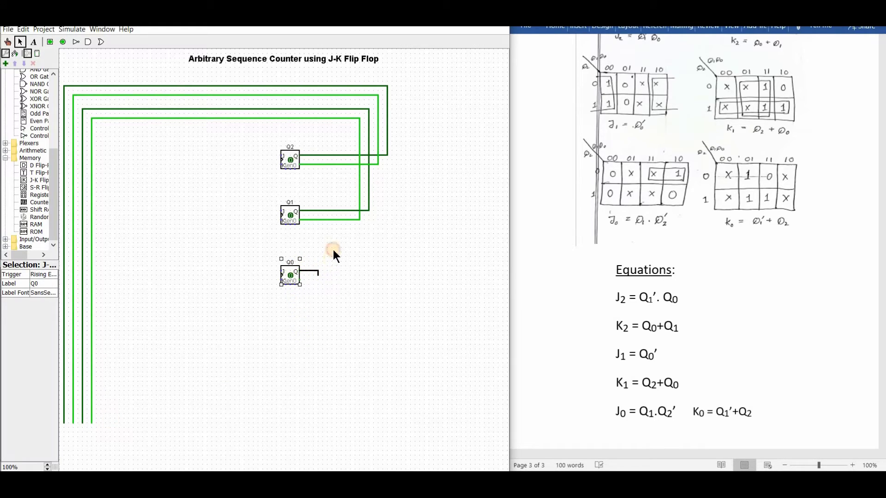
Route the Q and Q' outputs of flip-flop Q0 over the circuit into two vertical feedback lines beside the Q1 pair
{"action": "left_click_drag", "start_coordinate": [333, 251], "coordinate": [106, 341]}
{"action": "left_click_drag", "start_coordinate": [103, 405], "coordinate": [101, 422]}
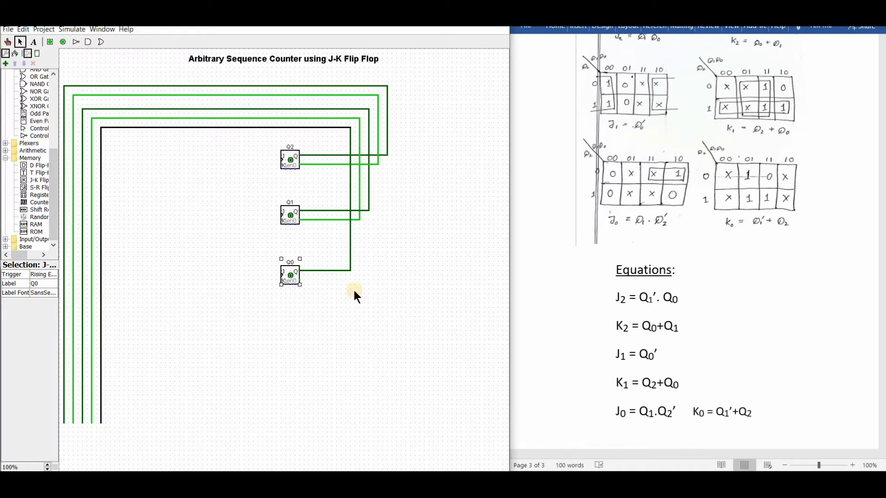
{"action": "left_click", "coordinate": [301, 281]}
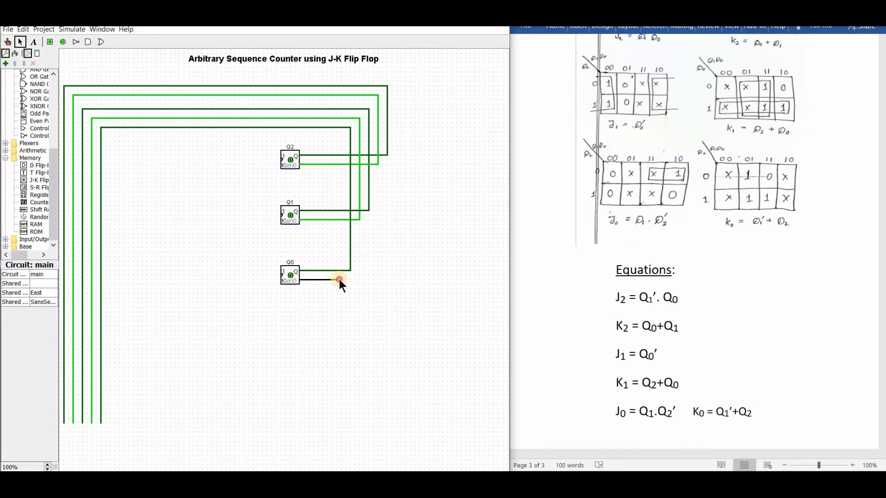
{"action": "mouse_move", "coordinate": [342, 279]}
{"action": "left_mouse_down"}
{"action": "mouse_move", "coordinate": [338, 135]}
{"action": "mouse_move", "coordinate": [248, 143]}
{"action": "mouse_move", "coordinate": [134, 186]}
{"action": "mouse_move", "coordinate": [112, 258]}
{"action": "mouse_move", "coordinate": [120, 329]}
{"action": "mouse_move", "coordinate": [111, 424]}
{"action": "left_mouse_up"}
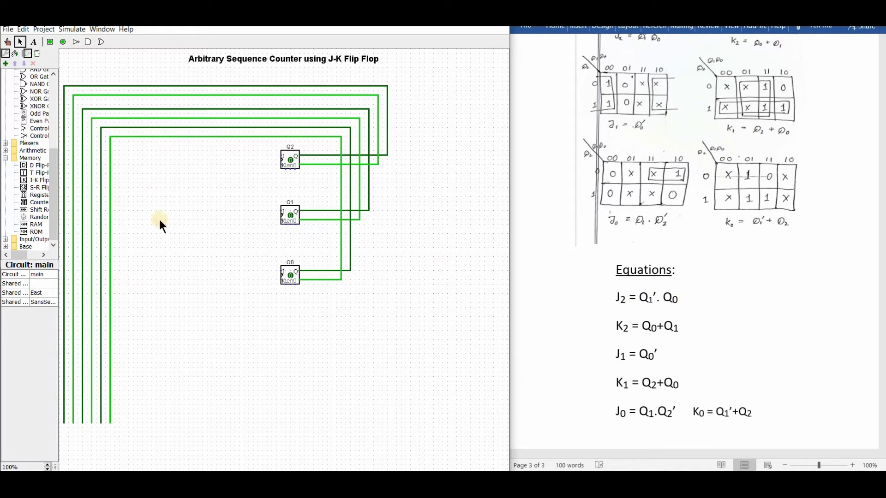
Place a two-input AND gate with Narrow gate size to the left of flip-flop Q2
{"action": "scroll", "coordinate": [15, 145], "scroll_direction": "up", "scroll_amount": 3}
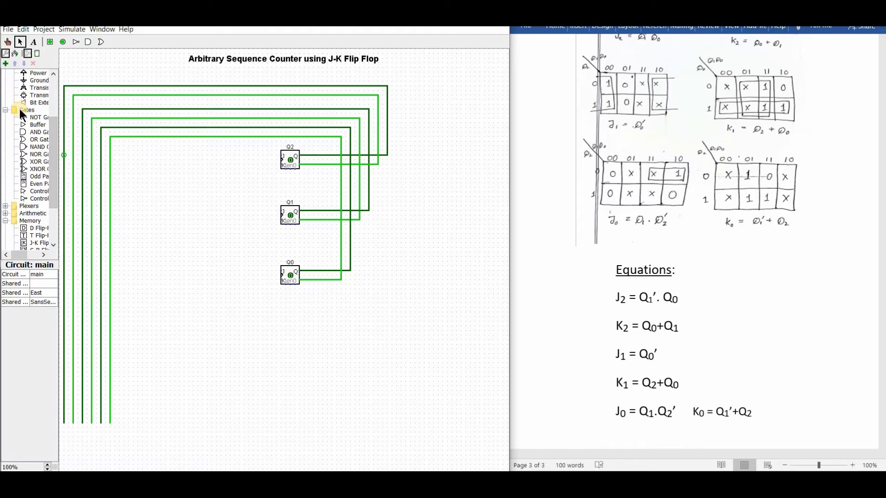
{"action": "left_click", "coordinate": [26, 131]}
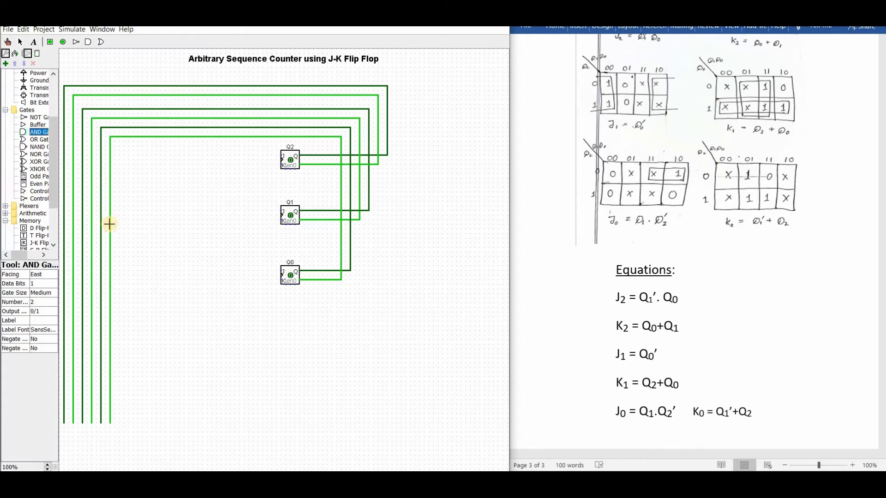
{"action": "left_click", "coordinate": [43, 293]}
{"action": "left_click", "coordinate": [43, 301]}
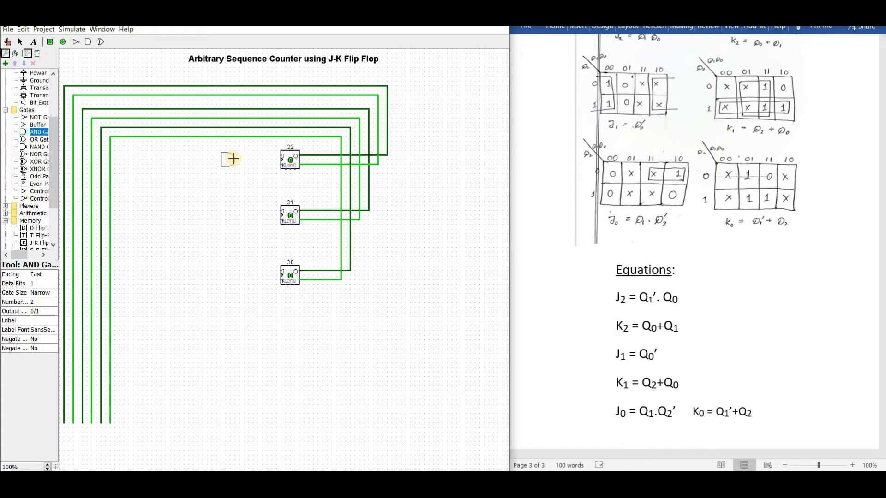
{"action": "left_click", "coordinate": [212, 199]}
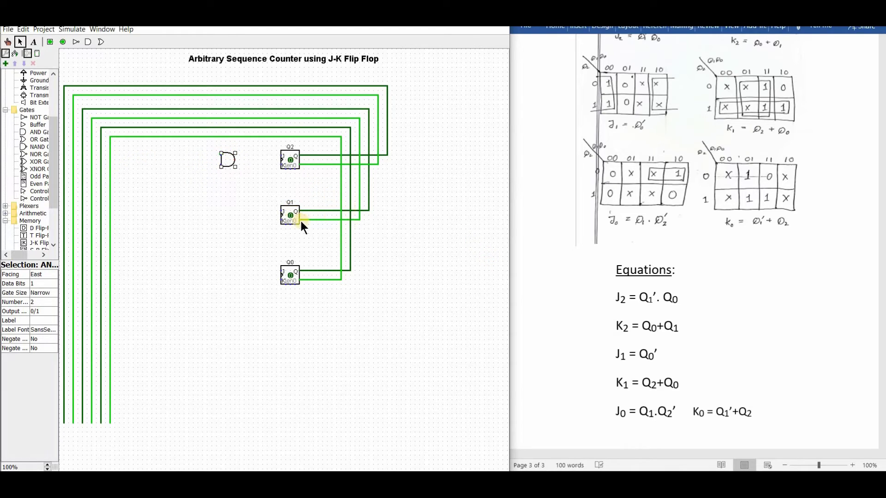
Wire the Q1' and Q0 lines into the AND gate and its output to the J input of flip-flop Q2
{"action": "left_click_drag", "start_coordinate": [300, 220], "coordinate": [360, 220]}
{"action": "left_click_drag", "start_coordinate": [222, 156], "coordinate": [92, 157]}
{"action": "left_click_drag", "start_coordinate": [220, 165], "coordinate": [101, 165]}
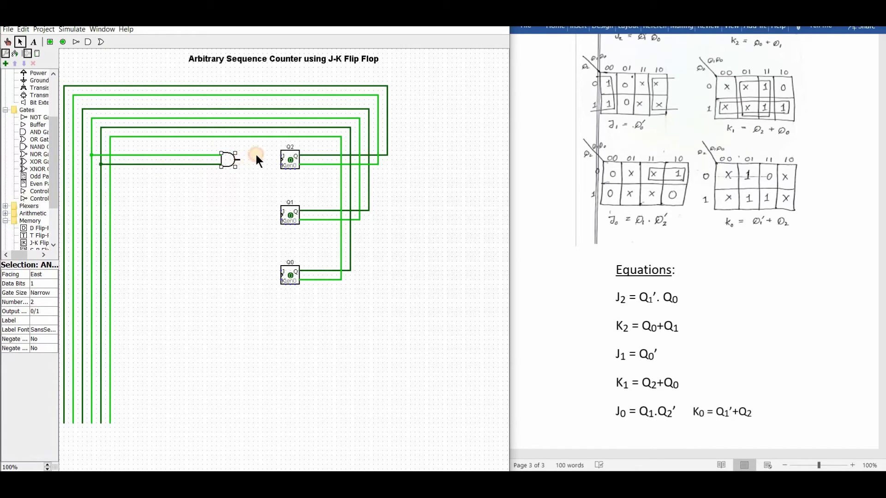
{"action": "left_click_drag", "start_coordinate": [273, 154], "coordinate": [282, 156]}
Add an OR gate below the AND gate, feed it from the Q0 and Q1 lines, and wire its output to Q2's K input
{"action": "left_click", "coordinate": [24, 141]}
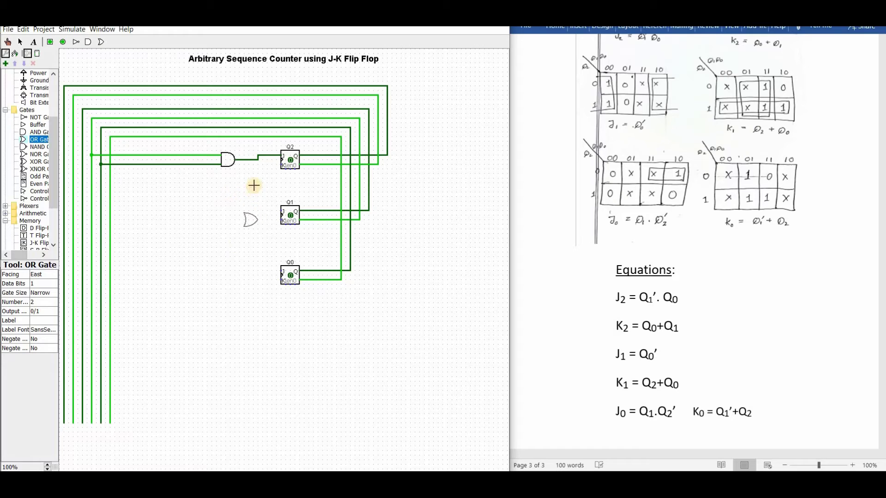
{"action": "left_click", "coordinate": [236, 183]}
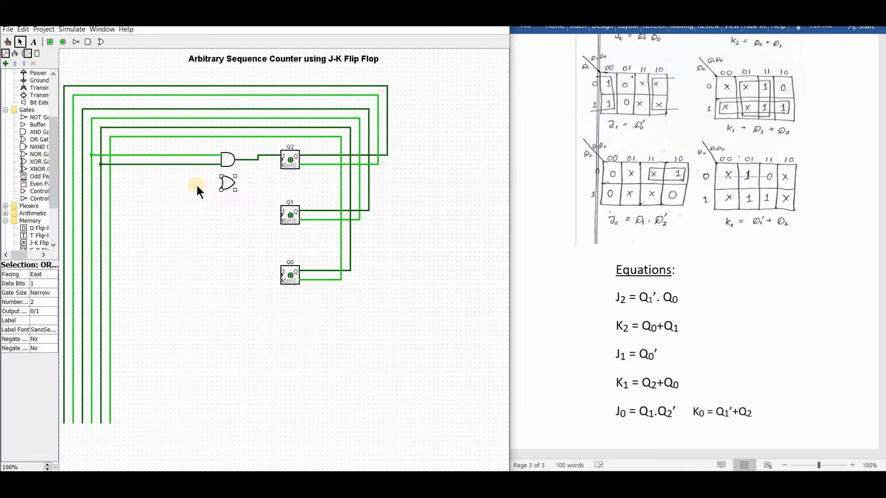
{"action": "left_click", "coordinate": [140, 175]}
{"action": "left_click_drag", "start_coordinate": [140, 174], "coordinate": [101, 179]}
{"action": "left_click_drag", "start_coordinate": [220, 188], "coordinate": [83, 188]}
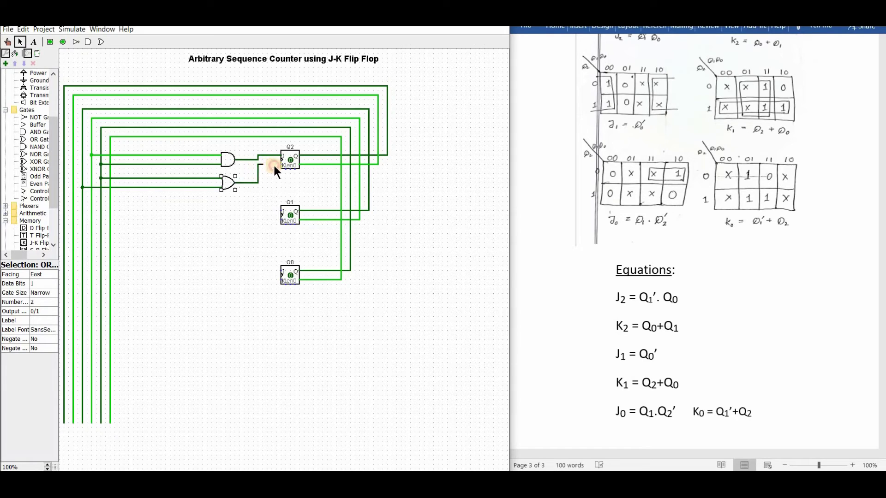
{"action": "left_click_drag", "start_coordinate": [277, 162], "coordinate": [279, 165]}
Wire the Q0' feedback line directly to the J input of flip-flop Q1
{"action": "left_click_drag", "start_coordinate": [279, 211], "coordinate": [111, 212]}
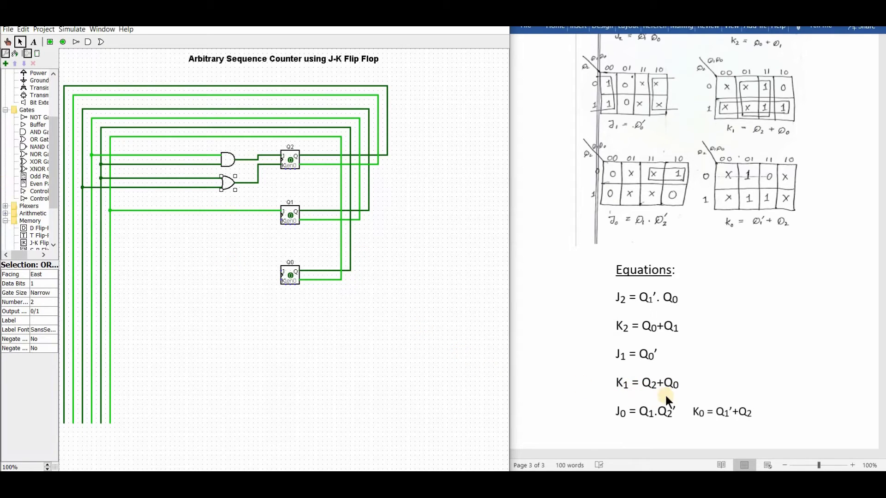
Add an OR gate left of flip-flop Q1, feed it from the Q2 and Q0 lines, and wire its output to Q1's K input
{"action": "left_click", "coordinate": [25, 139]}
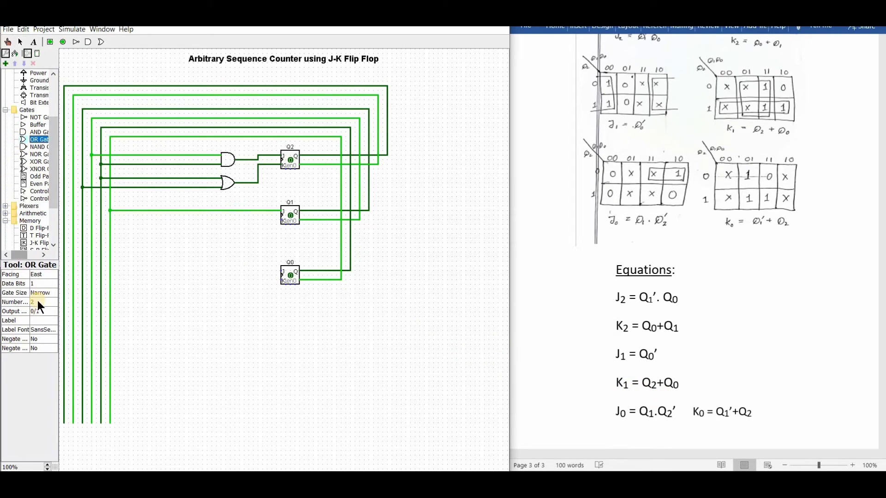
{"action": "left_click", "coordinate": [235, 220]}
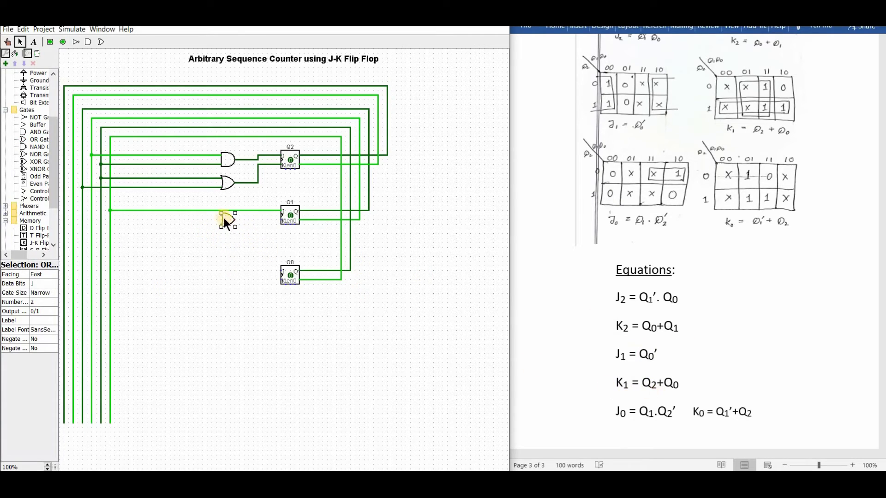
{"action": "left_click_drag", "start_coordinate": [149, 220], "coordinate": [63, 215]}
{"action": "left_click_drag", "start_coordinate": [221, 225], "coordinate": [101, 224]}
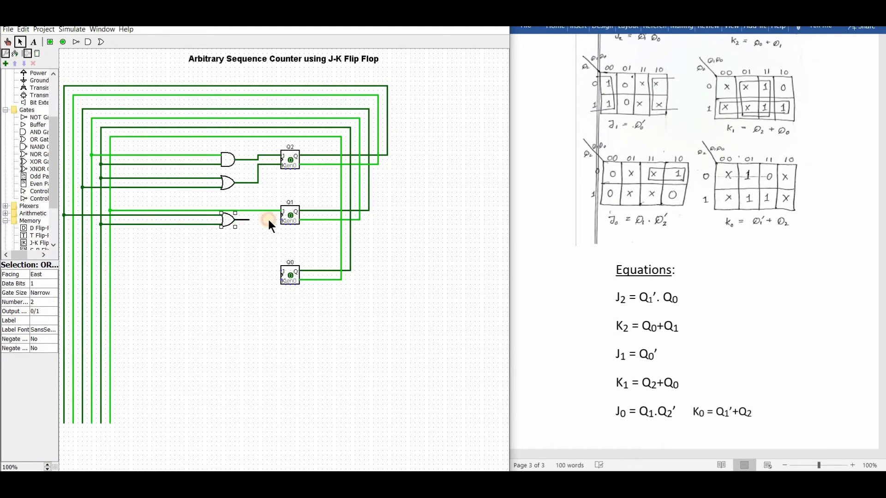
{"action": "left_click_drag", "start_coordinate": [278, 218], "coordinate": [279, 219]}
Add an AND gate left of flip-flop Q0, feed it from the Q1 and Q2' lines, and wire its output to Q0's J input
{"action": "left_click", "coordinate": [288, 274]}
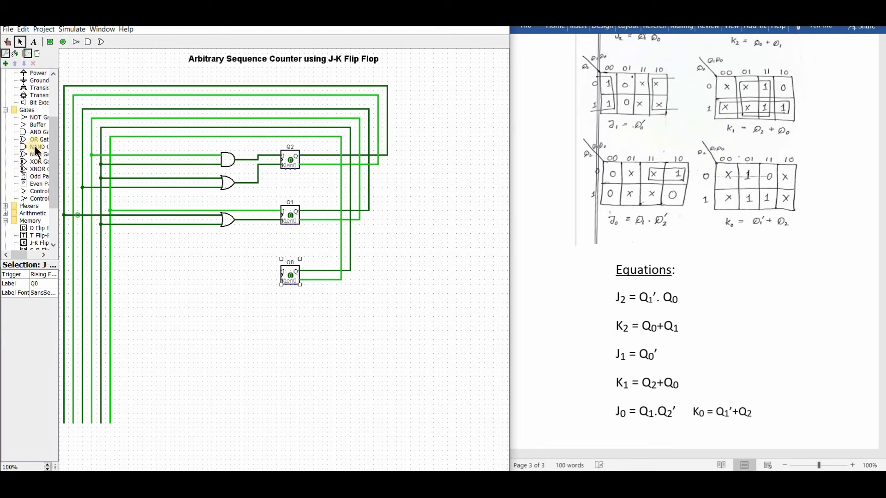
{"action": "left_click", "coordinate": [21, 132]}
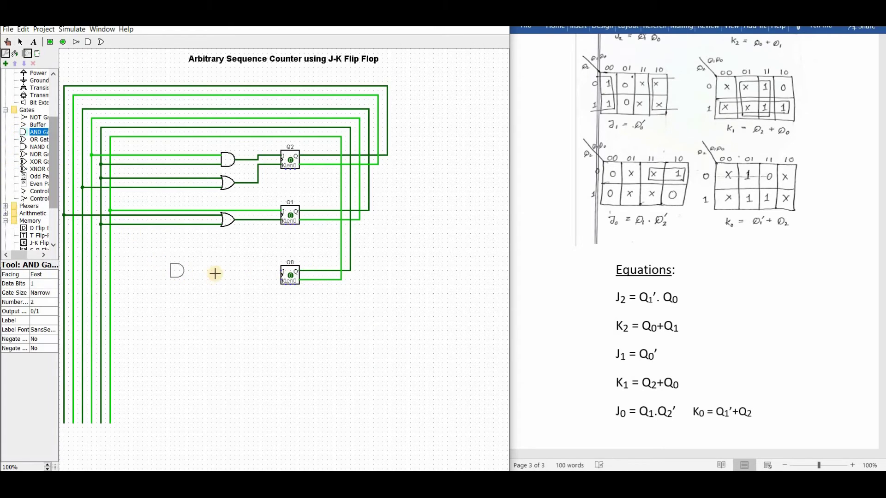
{"action": "left_click", "coordinate": [239, 271]}
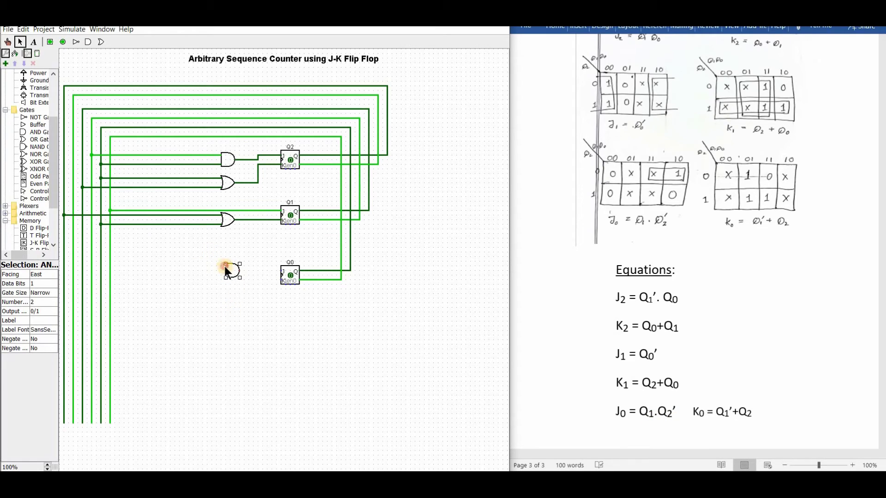
{"action": "left_click_drag", "start_coordinate": [225, 266], "coordinate": [84, 263]}
{"action": "left_click_drag", "start_coordinate": [226, 275], "coordinate": [73, 276]}
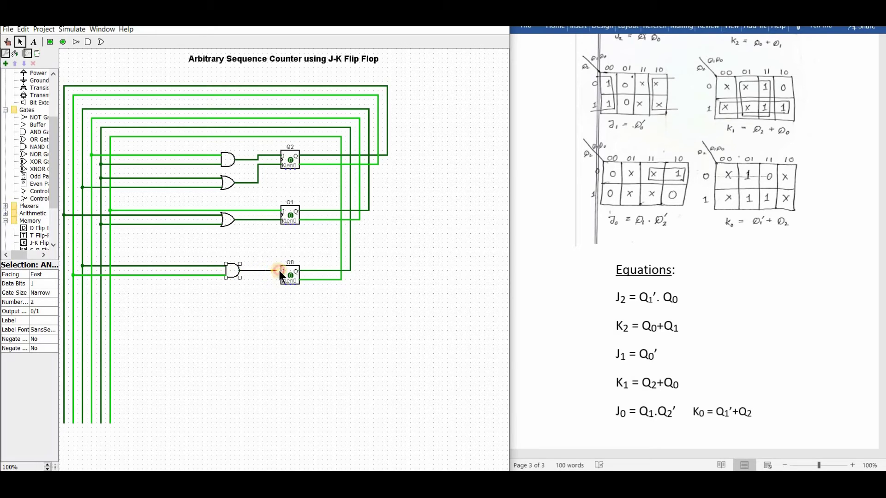
{"action": "left_click_drag", "start_coordinate": [278, 270], "coordinate": [279, 271]}
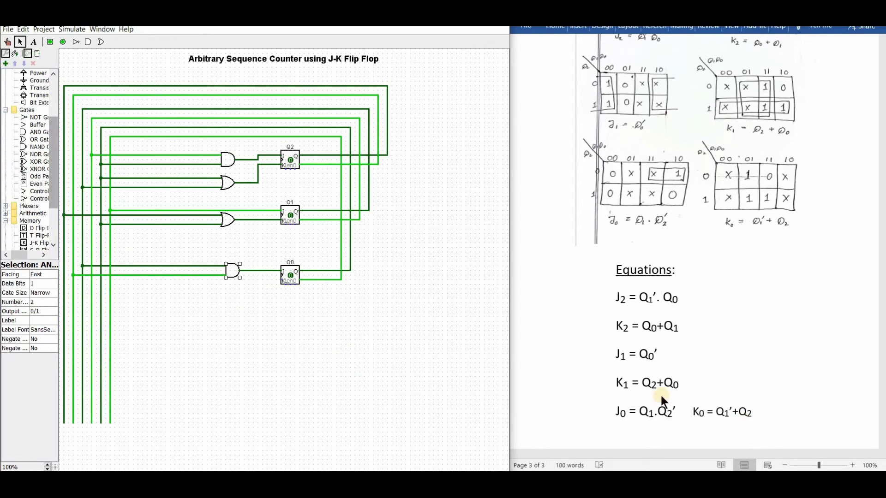
Add an OR gate below that AND gate, feed it from the Q1' and Q2 lines, and wire its output to Q0's K input
{"action": "left_click", "coordinate": [22, 141]}
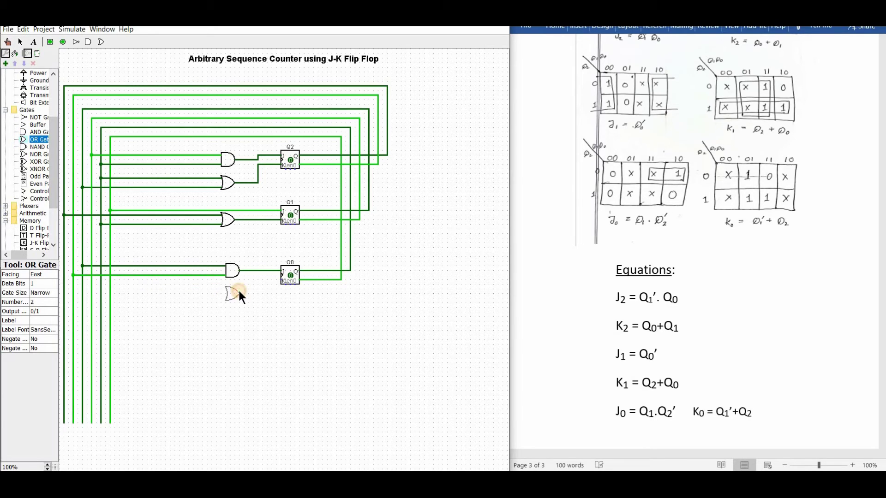
{"action": "left_click", "coordinate": [238, 290]}
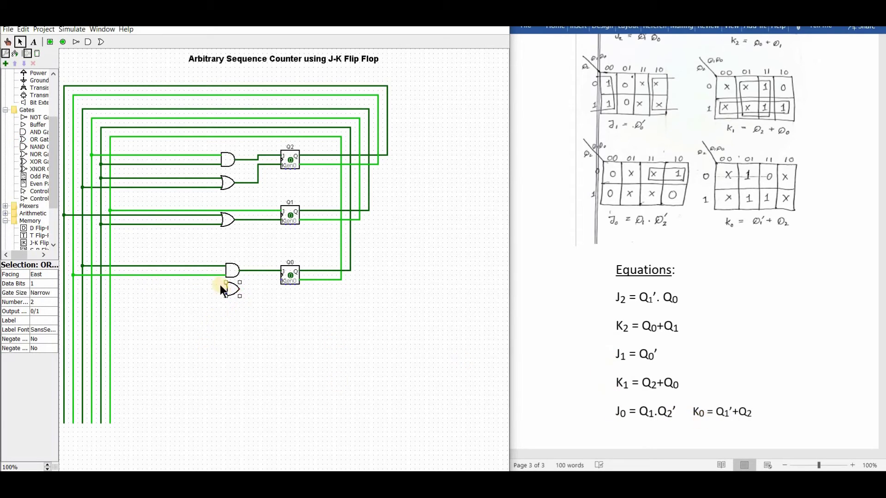
{"action": "left_click_drag", "start_coordinate": [226, 285], "coordinate": [92, 284]}
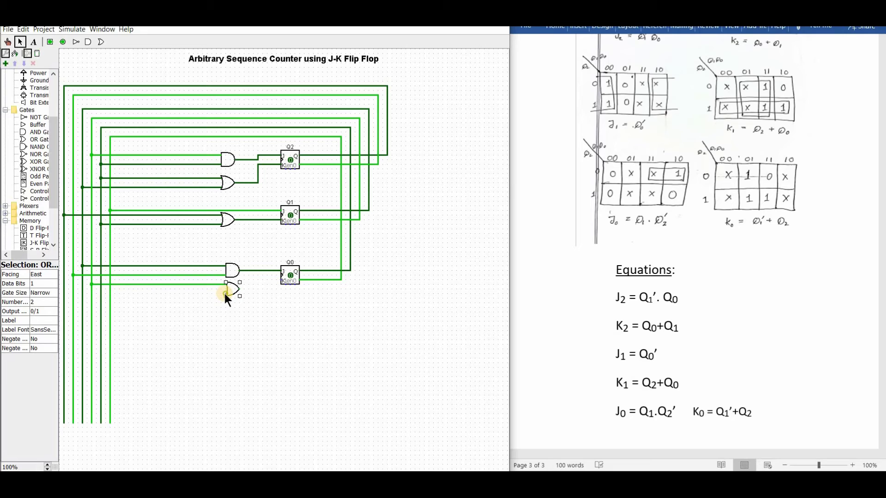
{"action": "left_click_drag", "start_coordinate": [225, 295], "coordinate": [65, 295]}
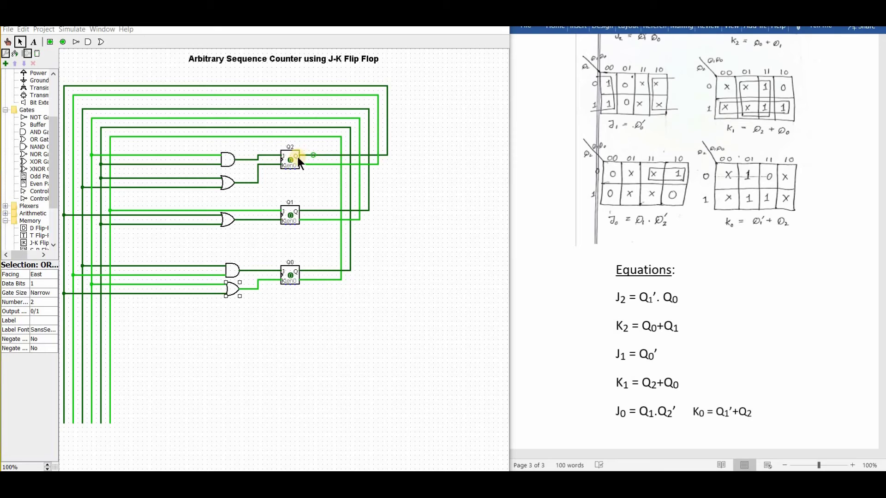
Branch flip-flop Q2's output upward and configure an output pin with Facing South and Three-state No
{"action": "left_click_drag", "start_coordinate": [386, 155], "coordinate": [402, 154]}
{"action": "left_click_drag", "start_coordinate": [416, 109], "coordinate": [423, 88]}
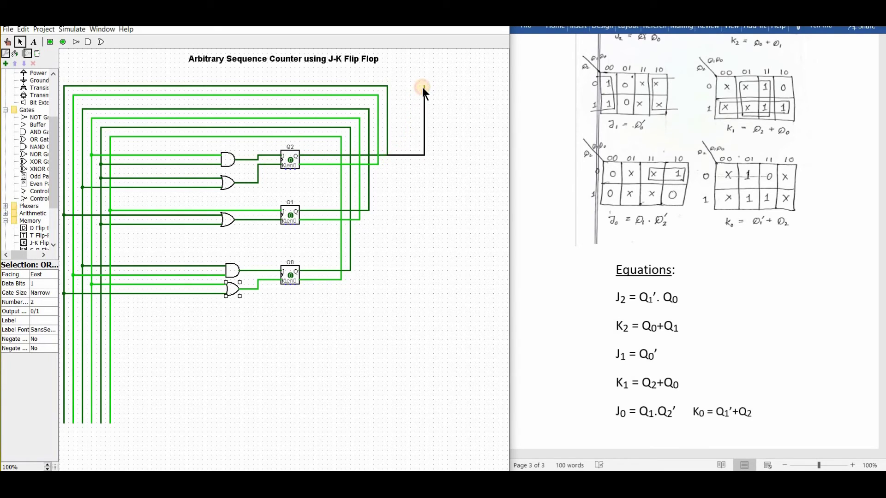
{"action": "left_click", "coordinate": [63, 42]}
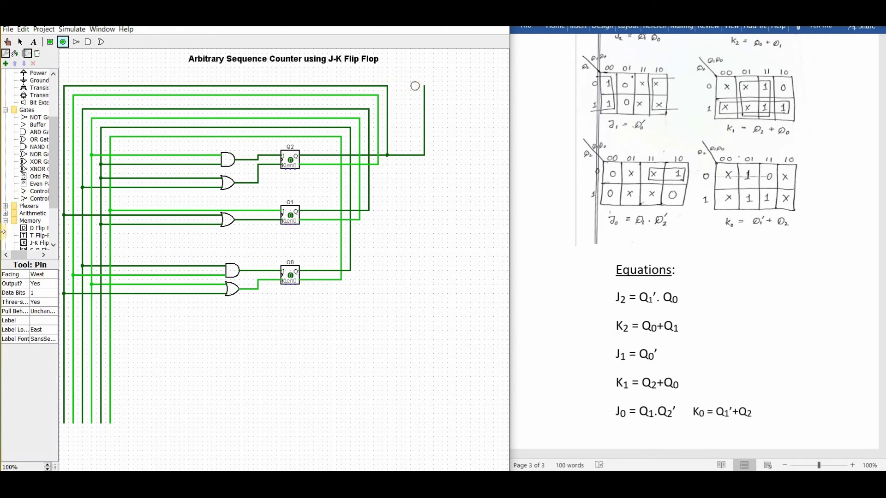
{"action": "left_click", "coordinate": [44, 274]}
{"action": "left_click", "coordinate": [42, 305]}
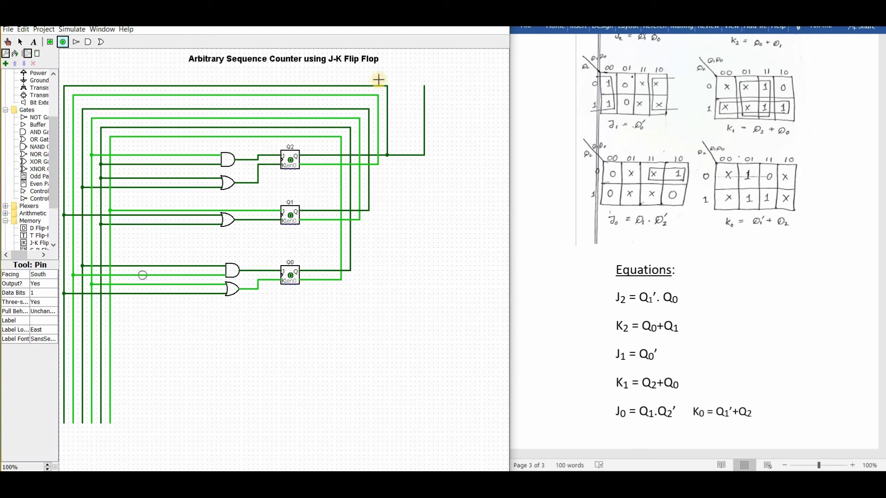
{"action": "left_click", "coordinate": [46, 283]}
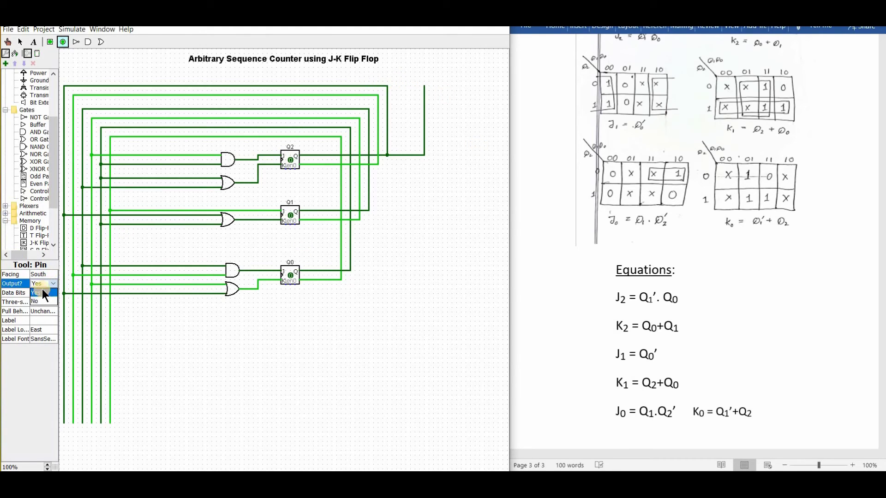
{"action": "left_click", "coordinate": [39, 294]}
{"action": "left_click", "coordinate": [43, 303]}
{"action": "left_click", "coordinate": [41, 317]}
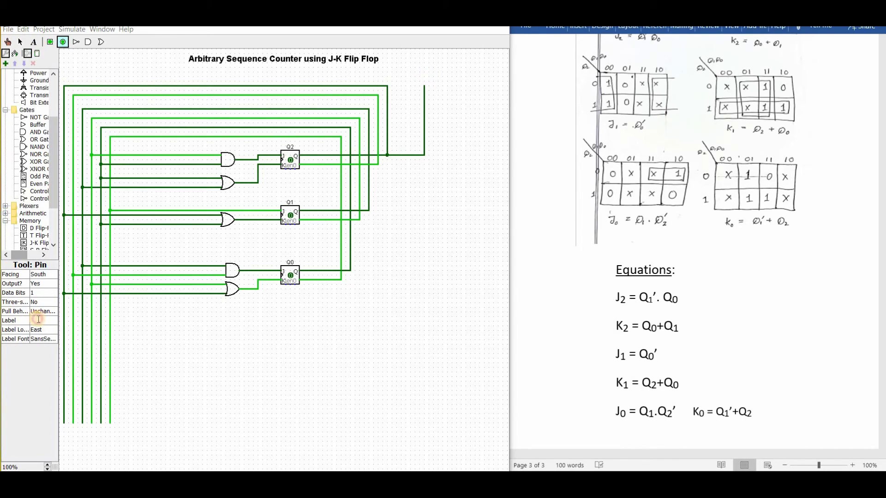
Label the pin Q2, place it at the end of Q2's output branch, and set its label location to North
{"action": "left_click", "coordinate": [39, 319]}
{"action": "type", "text": "Q2"}
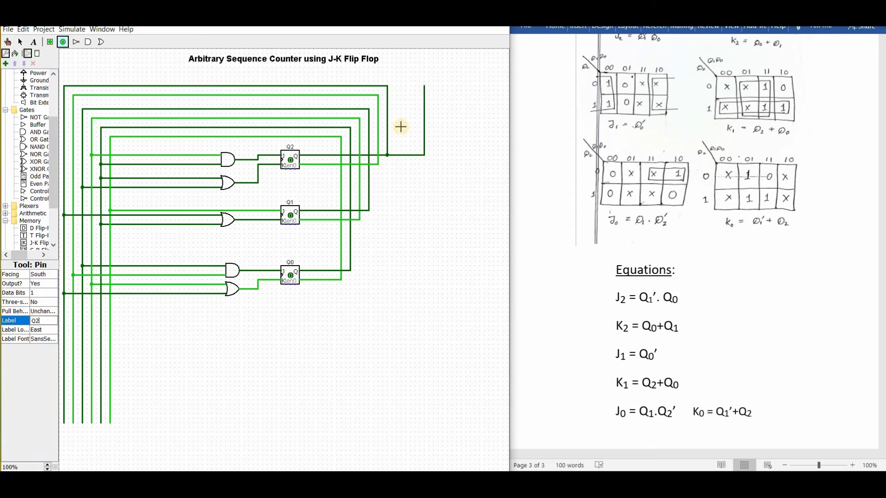
{"action": "key", "text": "Return"}
{"action": "left_click", "coordinate": [423, 83]}
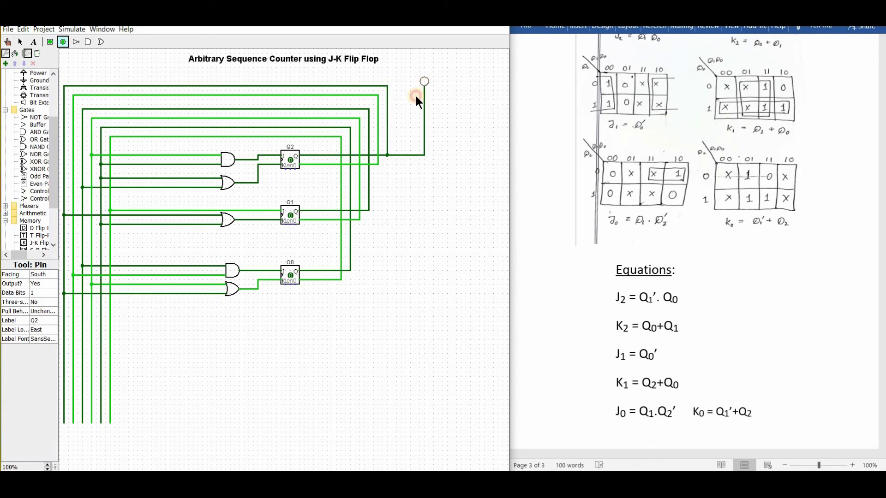
{"action": "left_click", "coordinate": [37, 330]}
{"action": "left_click", "coordinate": [44, 347]}
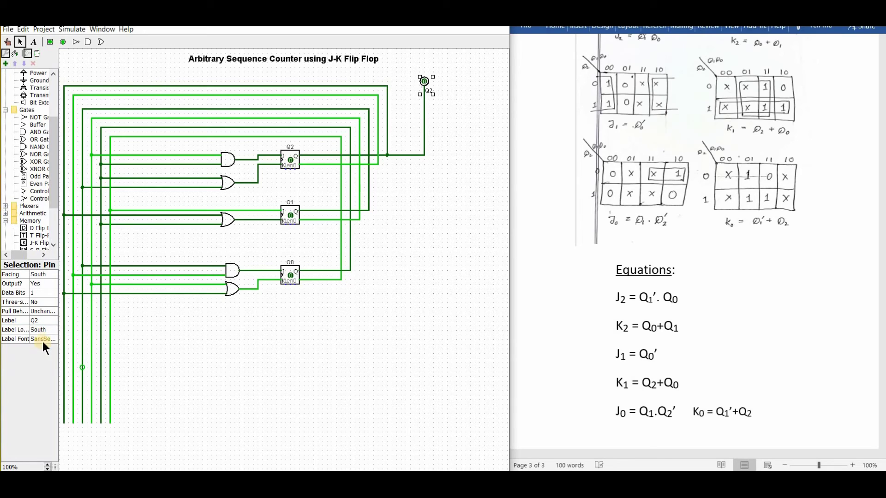
{"action": "left_click", "coordinate": [46, 331]}
{"action": "left_click", "coordinate": [44, 338]}
Branch flip-flop Q1's output up beside pin Q2 and end it with an output pin labelled Q1, label location North
{"action": "left_click_drag", "start_coordinate": [369, 210], "coordinate": [451, 85]}
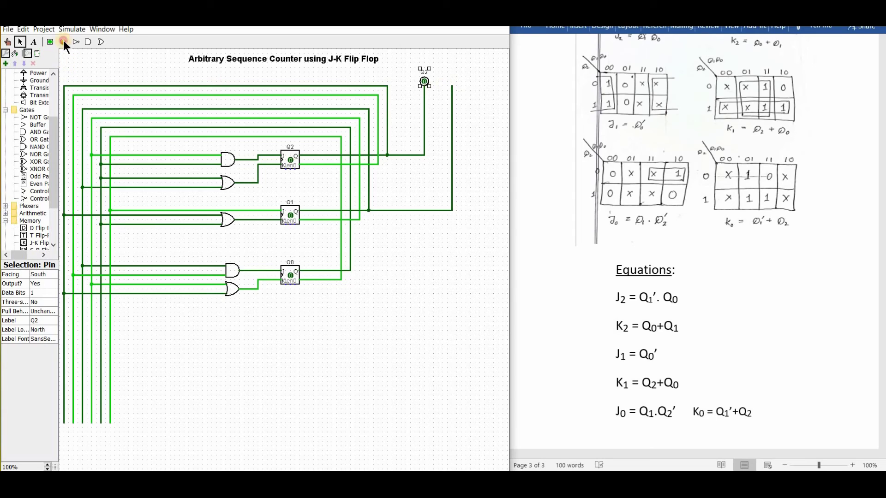
{"action": "left_click", "coordinate": [63, 41]}
{"action": "left_click", "coordinate": [46, 321]}
{"action": "left_click", "coordinate": [45, 333]}
{"action": "left_click", "coordinate": [44, 339]}
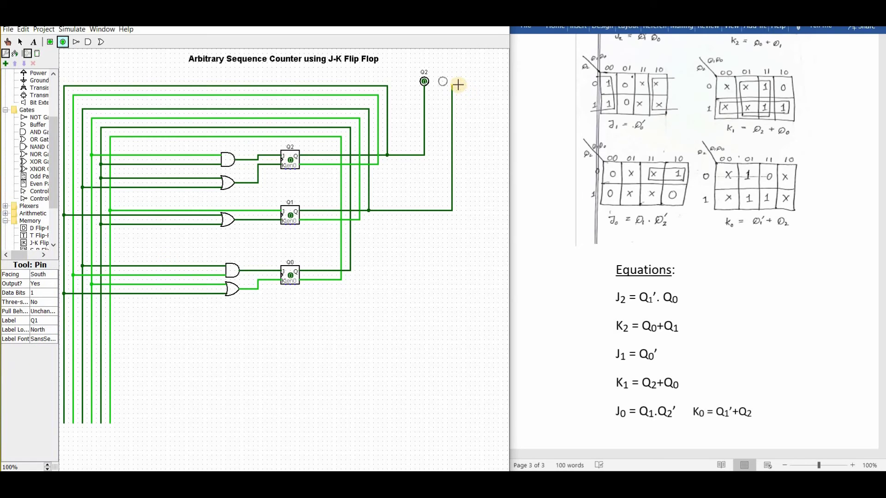
{"action": "left_click", "coordinate": [452, 81]}
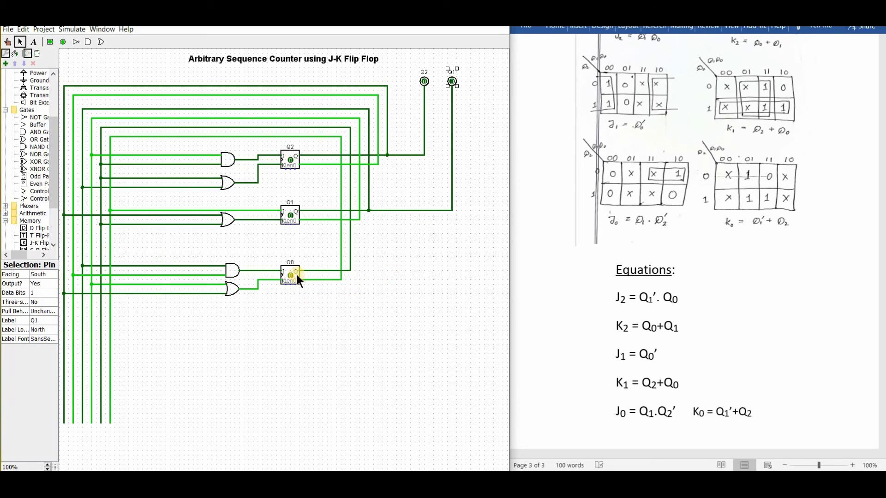
Branch flip-flop Q0's output up beside pin Q1 and end it with an output pin labelled Q0
{"action": "mouse_move", "coordinate": [349, 270]}
{"action": "left_mouse_down"}
{"action": "mouse_move", "coordinate": [426, 262]}
{"action": "mouse_move", "coordinate": [489, 207]}
{"action": "left_mouse_up"}
{"action": "left_click_drag", "start_coordinate": [476, 164], "coordinate": [485, 88]}
{"action": "left_click", "coordinate": [63, 42]}
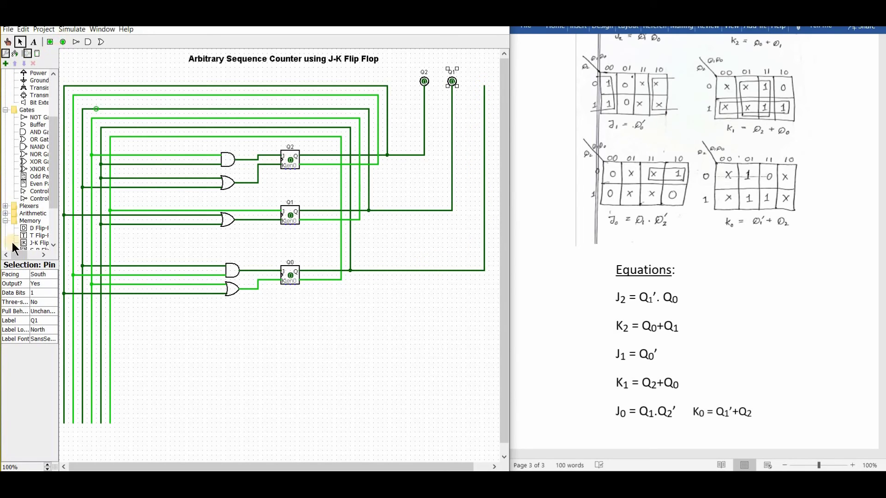
{"action": "left_click", "coordinate": [42, 318]}
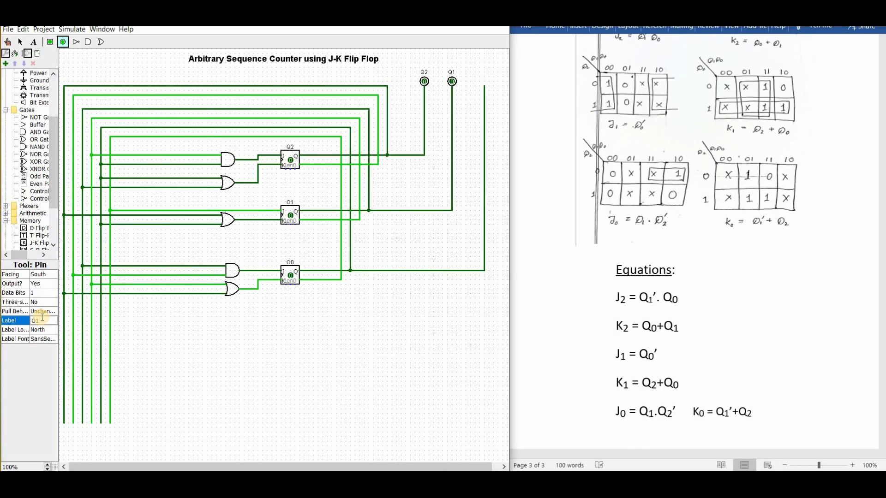
{"action": "key", "text": "BackSpace"}
{"action": "type", "text": "0"}
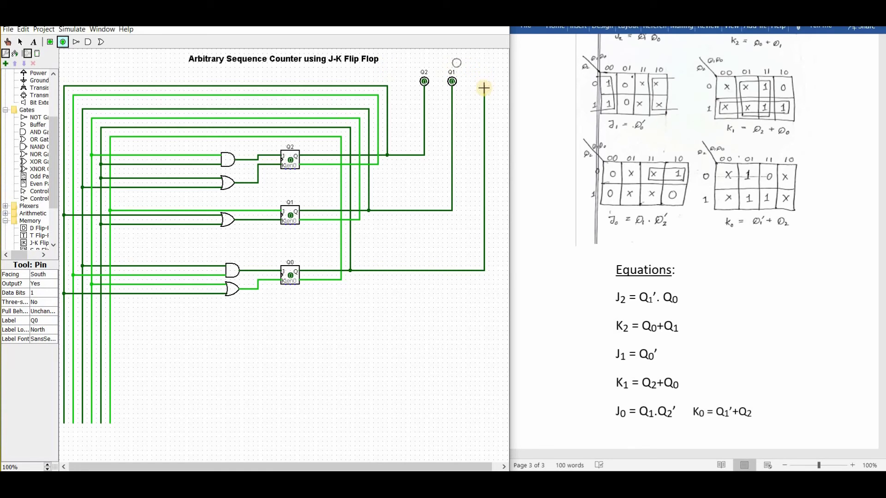
{"action": "left_click", "coordinate": [484, 86]}
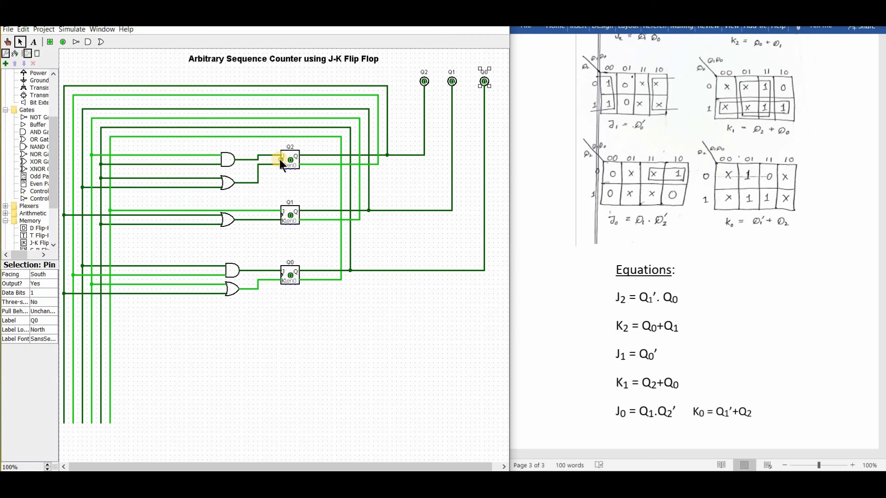
Add a clock below the flip-flops and wire it to the clock inputs of Q2, Q1 and Q0
{"action": "left_click_drag", "start_coordinate": [280, 159], "coordinate": [270, 169]}
{"action": "left_click_drag", "start_coordinate": [266, 213], "coordinate": [263, 324]}
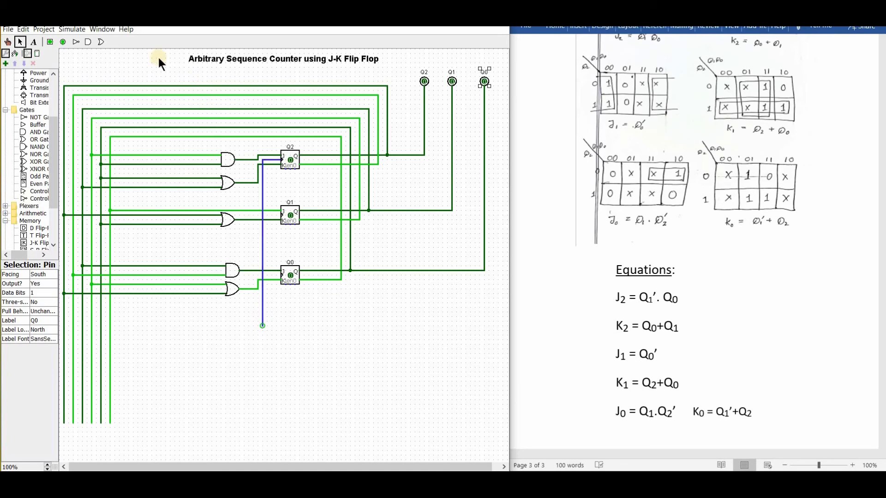
{"action": "scroll", "coordinate": [27, 109], "scroll_direction": "up", "scroll_amount": 3}
{"action": "scroll", "coordinate": [26, 107], "scroll_direction": "up", "scroll_amount": 1}
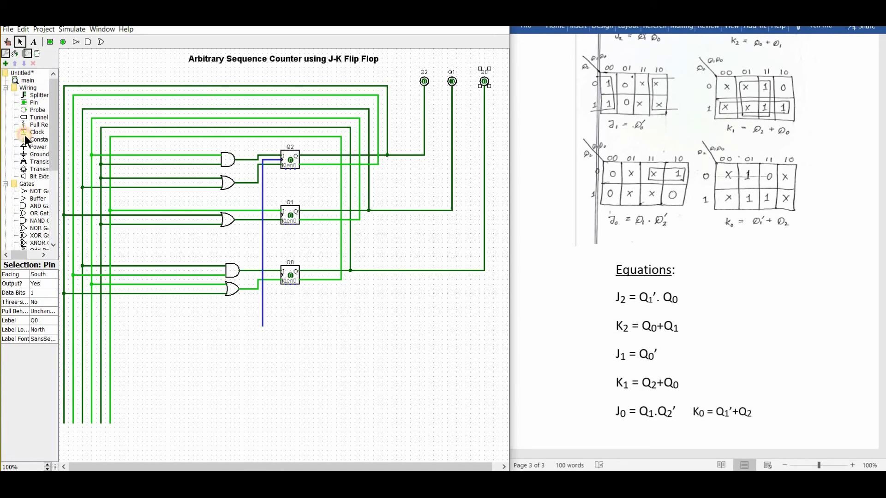
{"action": "left_click", "coordinate": [24, 134]}
{"action": "left_click", "coordinate": [263, 325]}
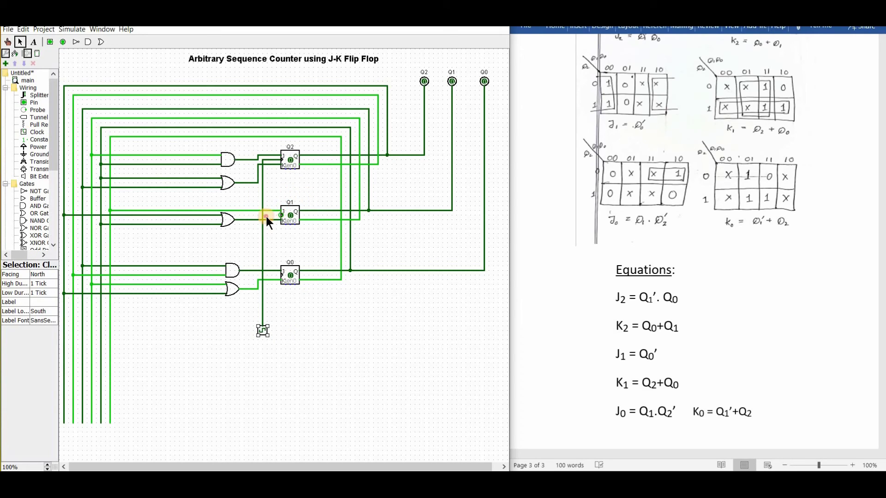
{"action": "left_click_drag", "start_coordinate": [263, 216], "coordinate": [263, 215]}
{"action": "left_click_drag", "start_coordinate": [283, 274], "coordinate": [263, 276]}
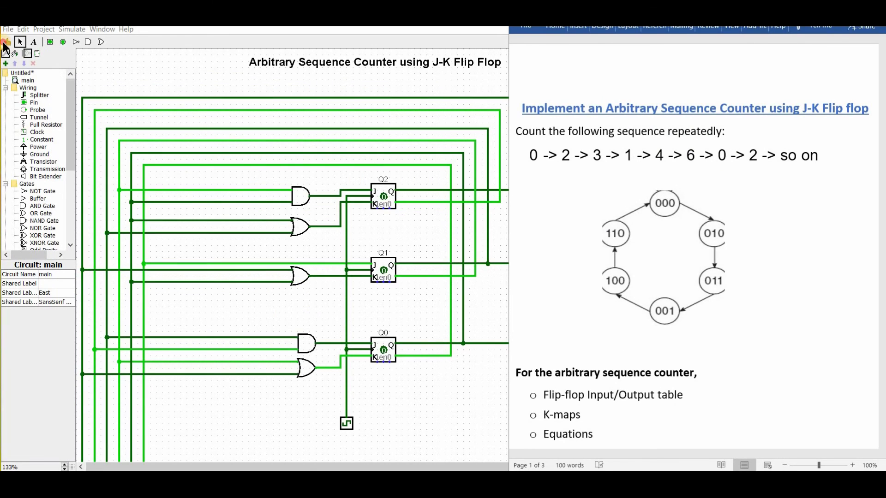
Toggle the clock repeatedly with the Poke tool to step through the counter's states, and compare them with the sequence in the Word document
{"action": "left_click", "coordinate": [8, 41]}
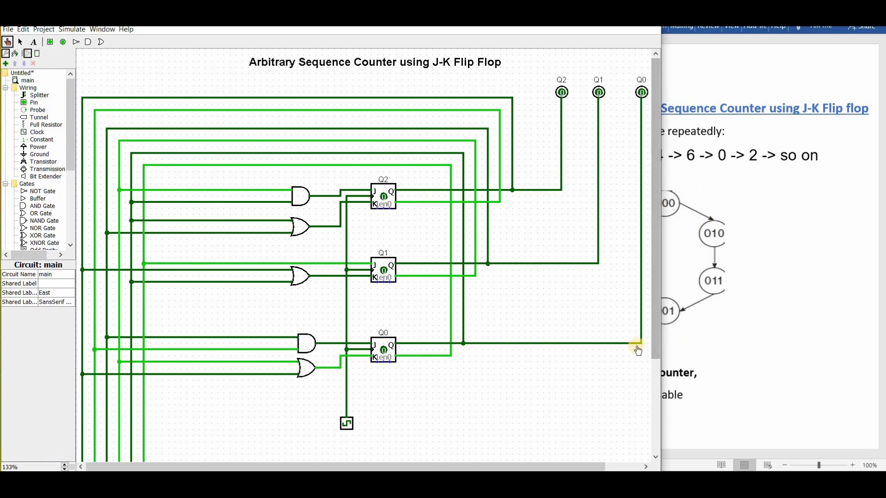
{"action": "left_click", "coordinate": [347, 423]}
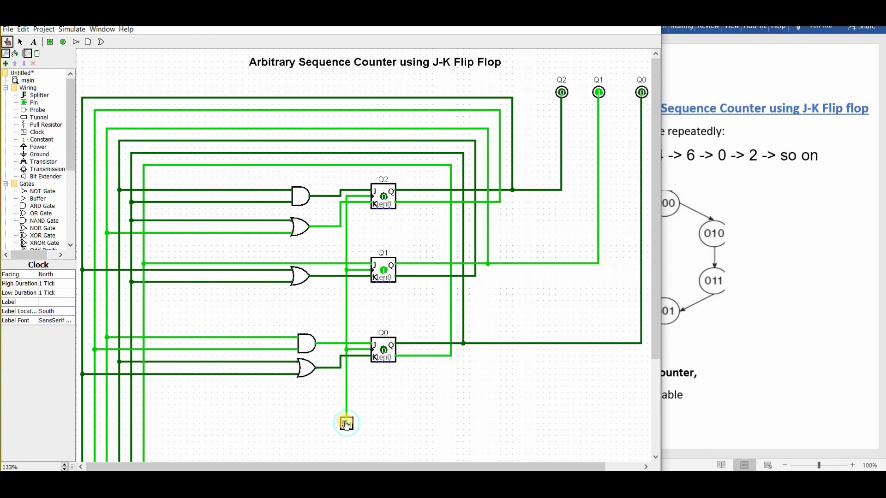
{"action": "left_click", "coordinate": [346, 423]}
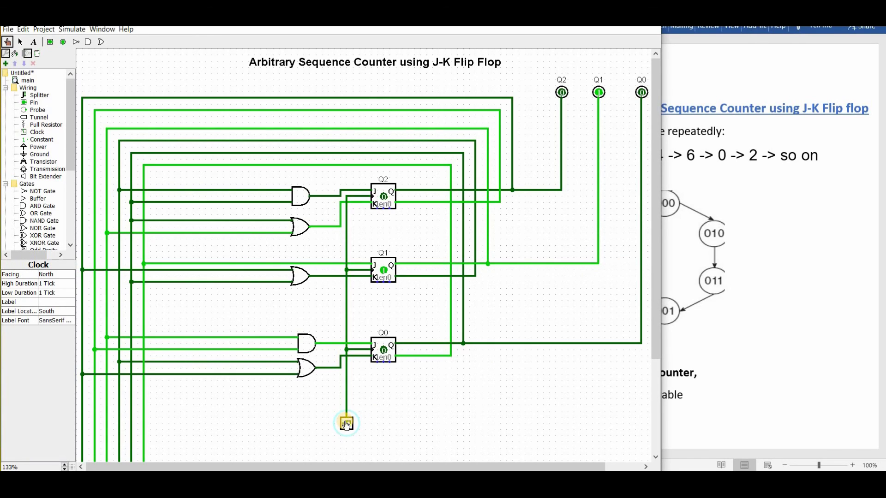
{"action": "left_click", "coordinate": [346, 423]}
{"action": "left_click", "coordinate": [347, 423]}
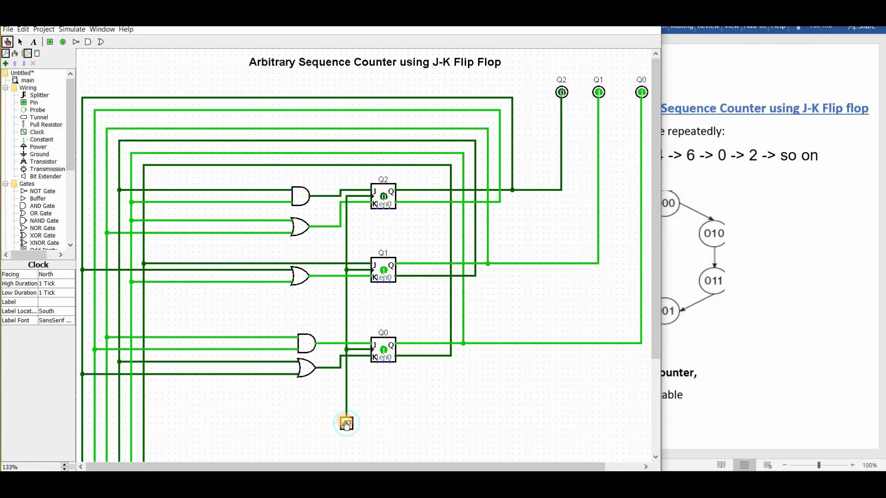
{"action": "left_click", "coordinate": [346, 424]}
{"action": "left_click", "coordinate": [346, 423]}
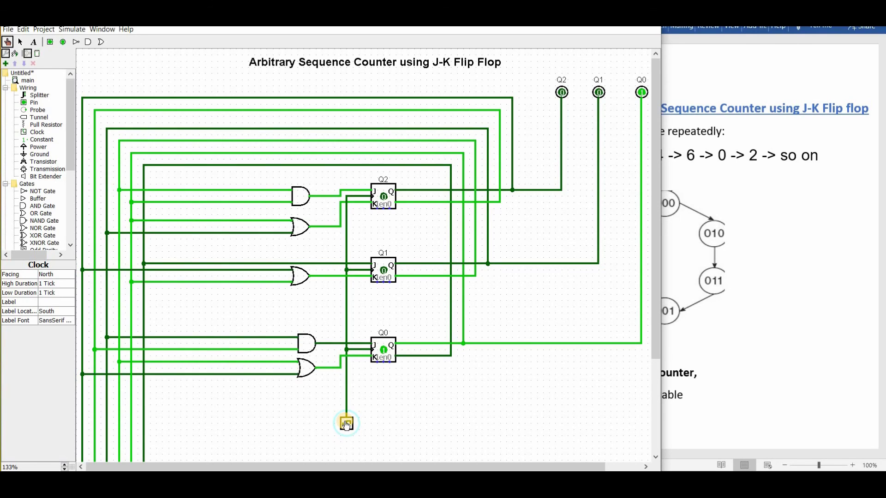
{"action": "left_click", "coordinate": [346, 423]}
{"action": "left_click", "coordinate": [347, 423]}
{"action": "left_click", "coordinate": [347, 424]}
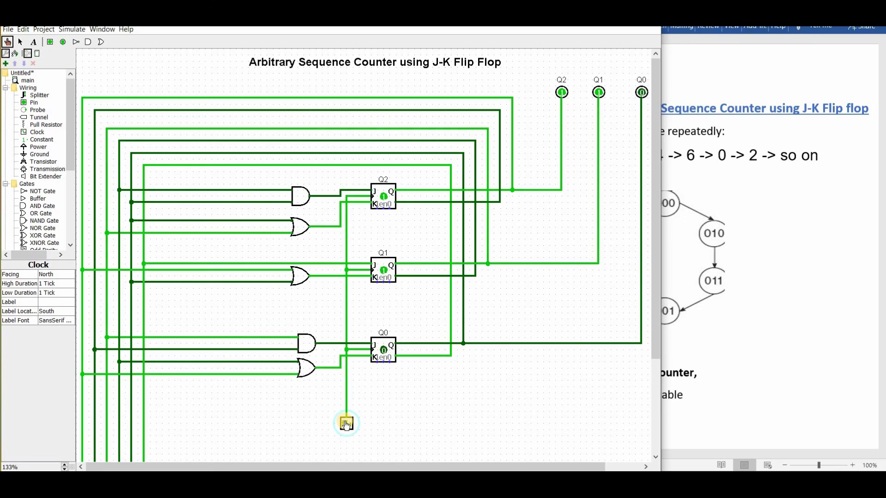
{"action": "left_click", "coordinate": [346, 423]}
{"action": "left_click", "coordinate": [346, 424]}
{"action": "left_click", "coordinate": [347, 424]}
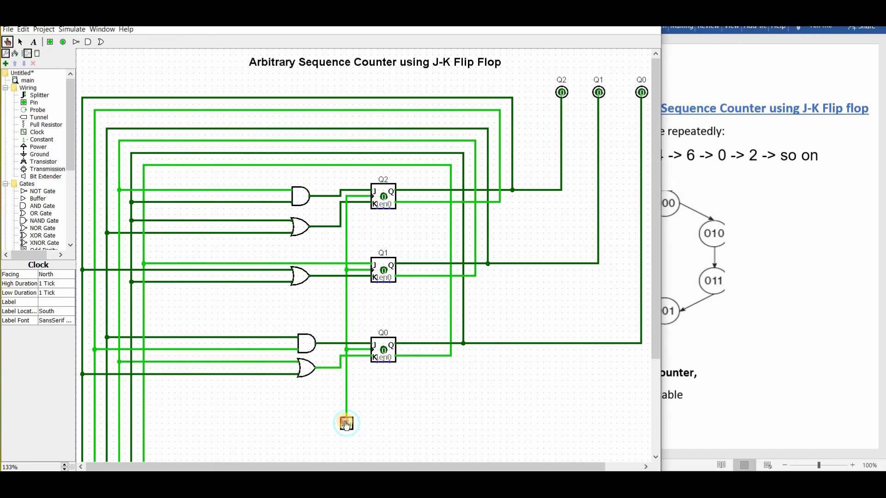
{"action": "left_click", "coordinate": [347, 423]}
{"action": "left_click", "coordinate": [741, 287]}
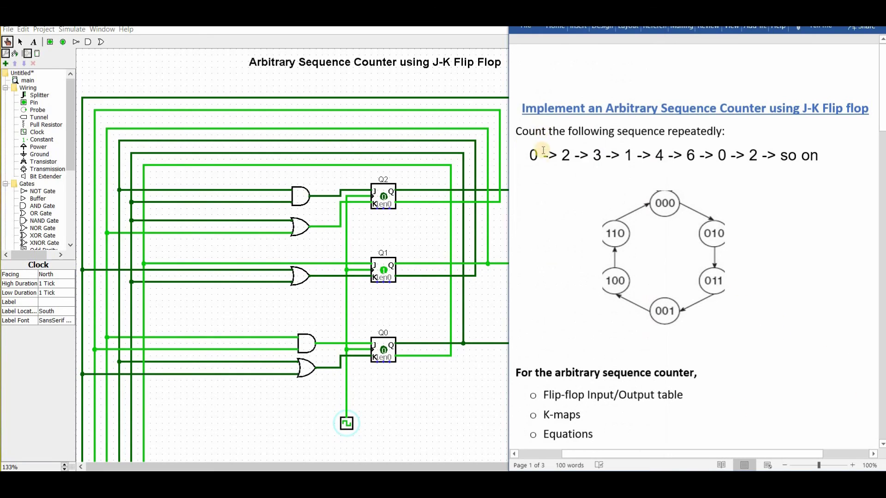
{"action": "left_click", "coordinate": [410, 389]}
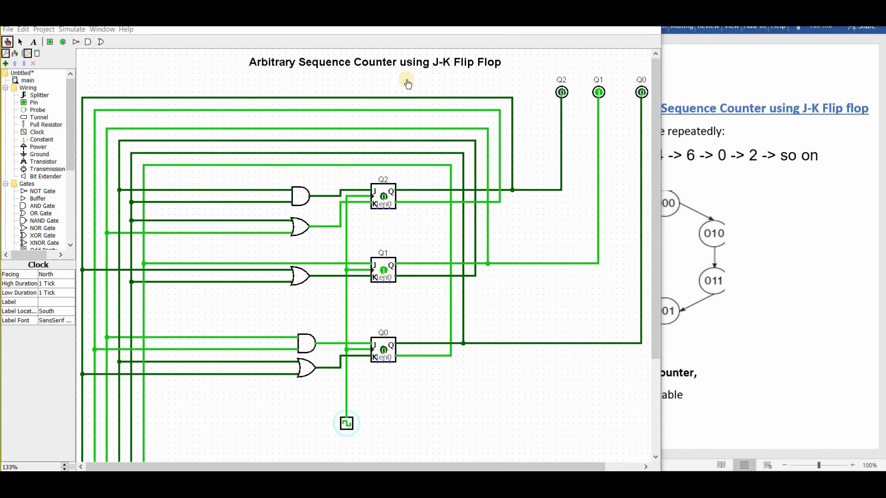